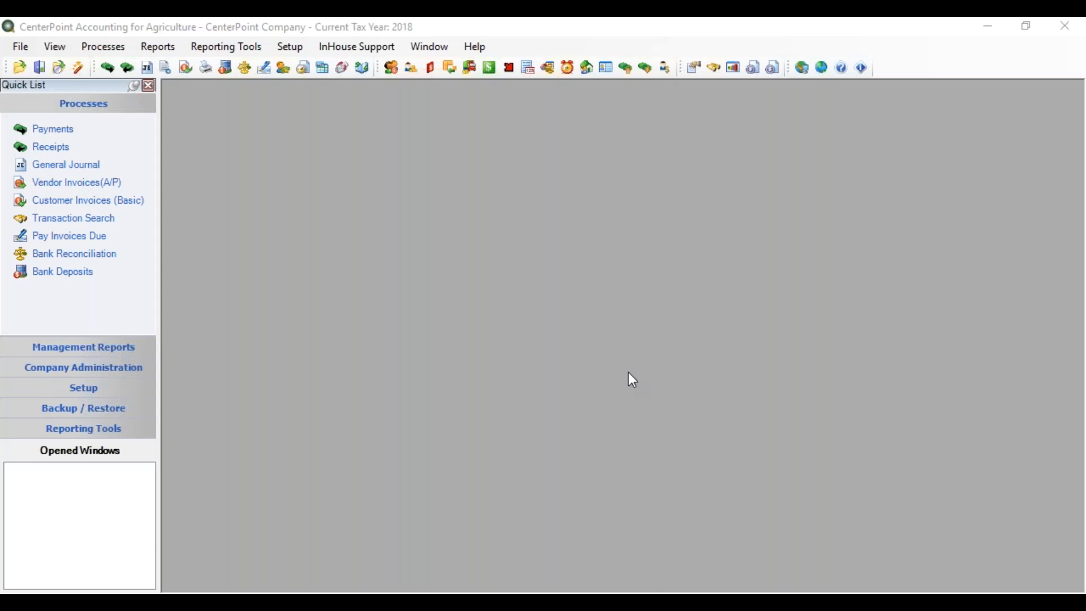
# Step: Create a new account in the chart of accounts with abbreviation Visa, an account number and the name Visa Card
pyautogui.click(297, 50)
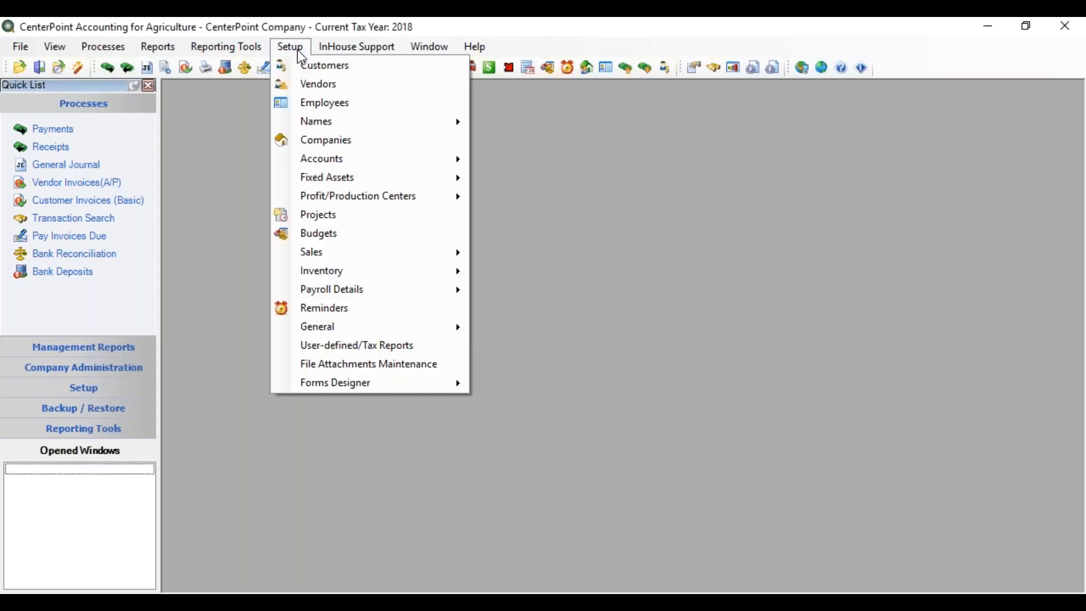
pyautogui.moveTo(398, 153)
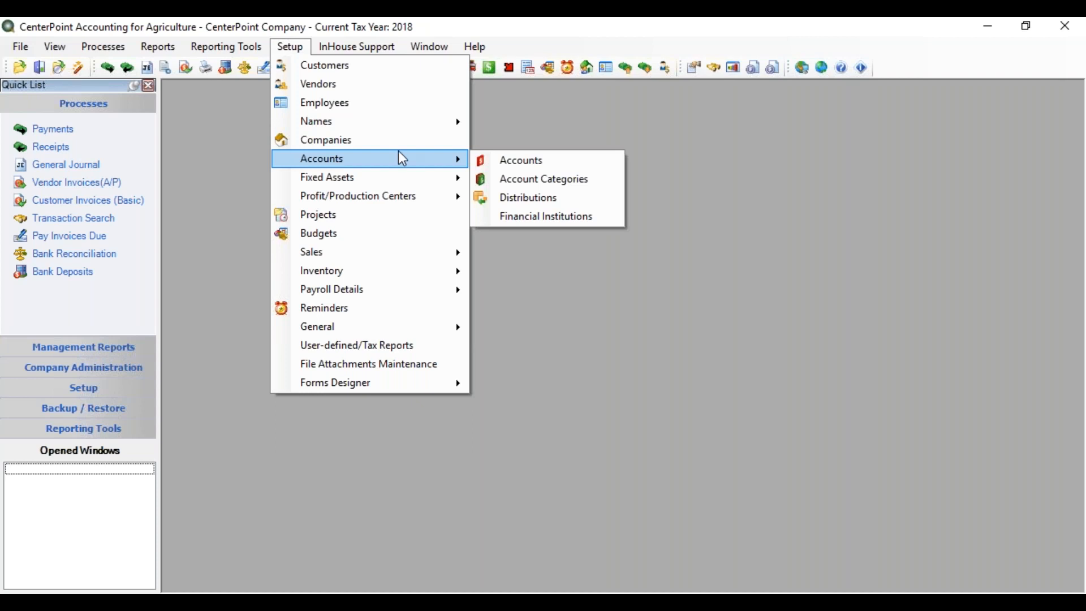
pyautogui.click(558, 159)
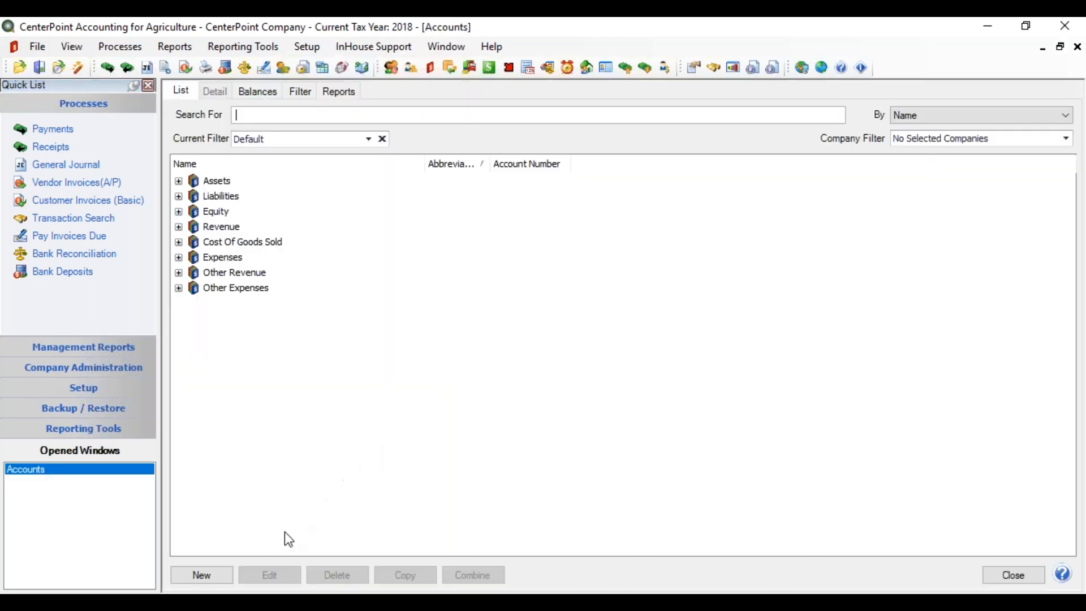
pyautogui.click(198, 574)
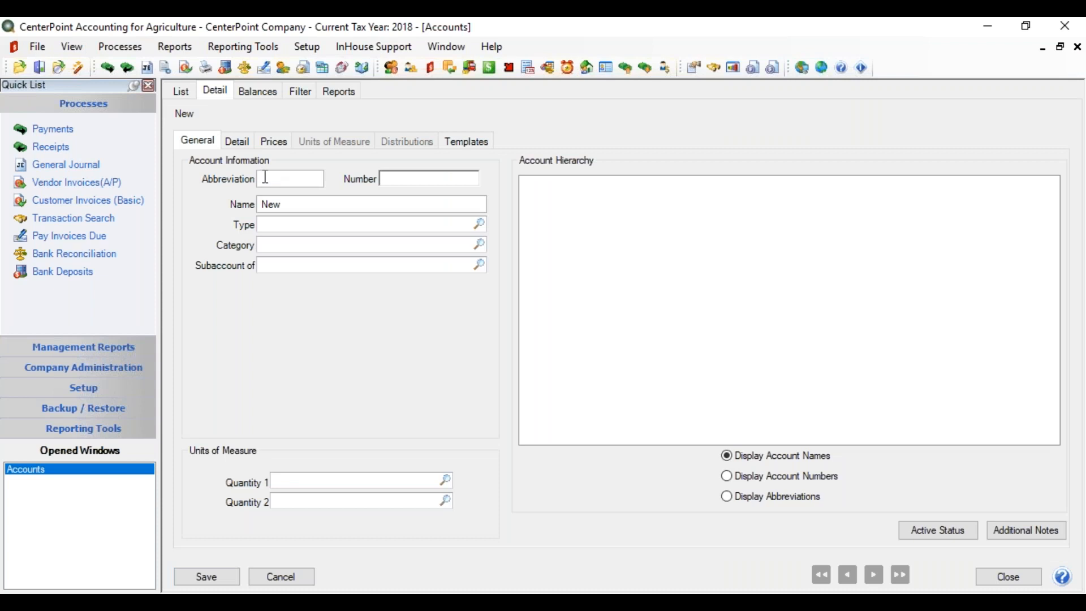
pyautogui.click(268, 182)
pyautogui.write('Visa')
pyautogui.press('Tab')
pyautogui.write('201020')
pyautogui.press('Tab')
pyautogui.write('Visa Card')
# Step: Set the new account's type to Liabilities and its category to Credit Cards
pyautogui.press('Tab')
pyautogui.write('Liab')
pyautogui.press('Tab')
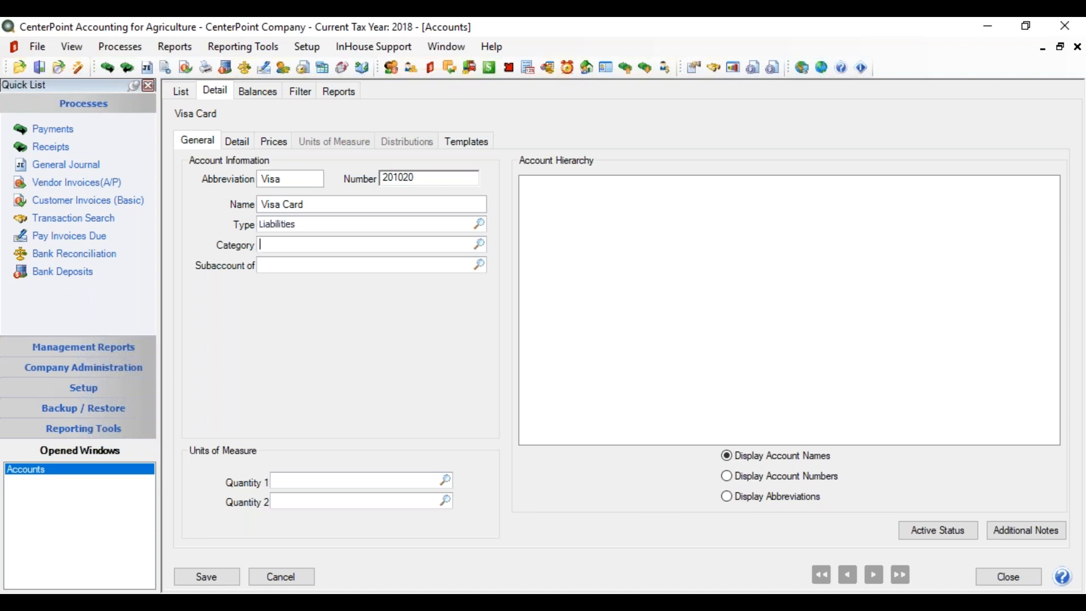
pyautogui.write('credit')
pyautogui.press('Tab')
# Step: Set Visa as the vendor the Visa Card liability is paid to in the account details
pyautogui.click(237, 143)
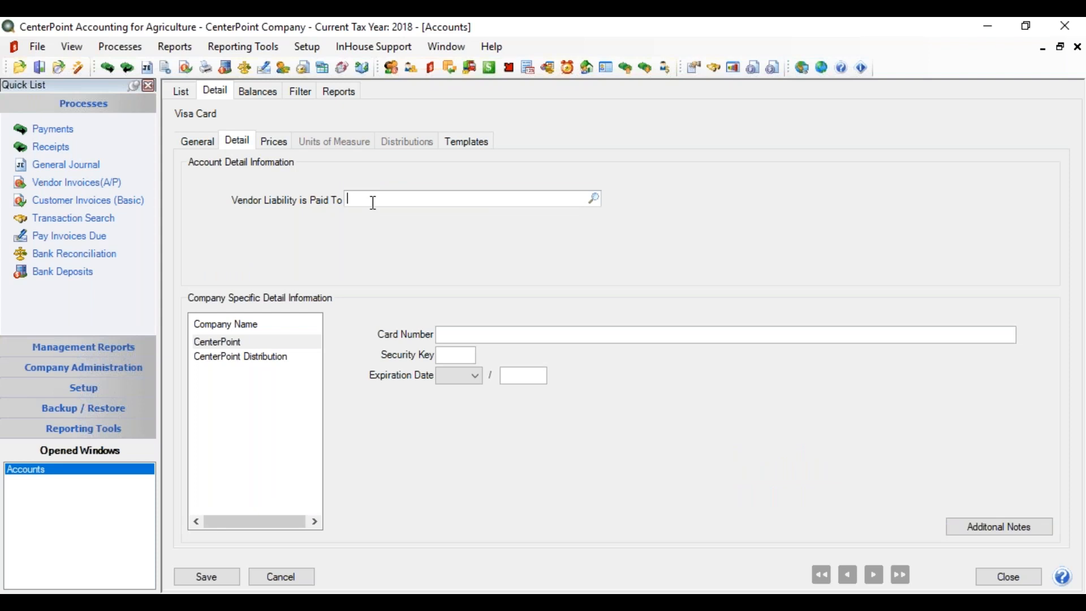
pyautogui.write('visa')
pyautogui.click(593, 200)
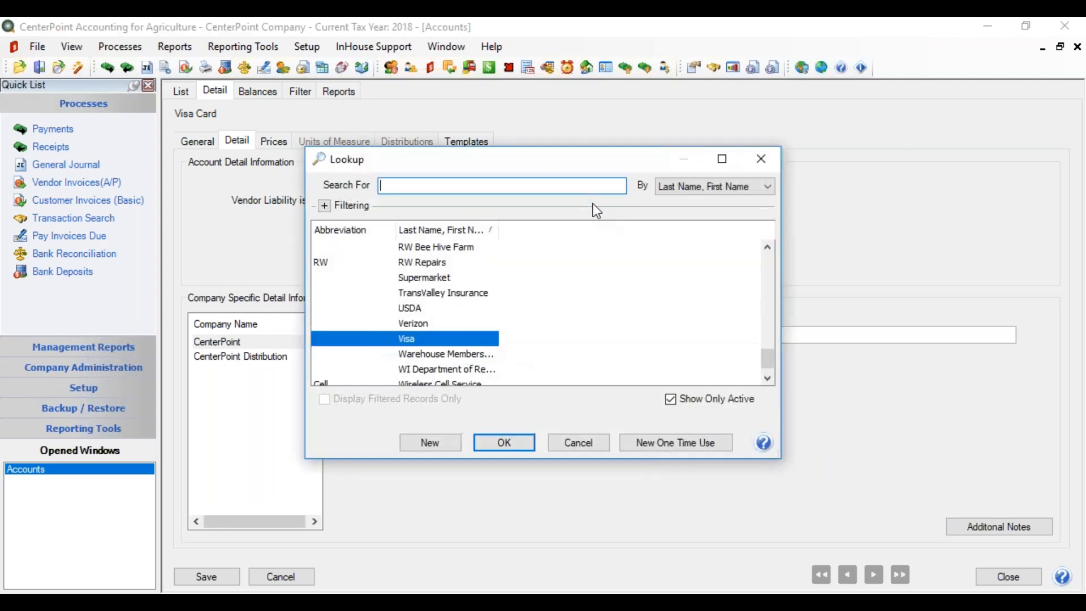
pyautogui.click(489, 445)
# Step: Review the payment terms and default AP account in the Visa vendor's record, and save the record
pyautogui.rightClick(391, 198)
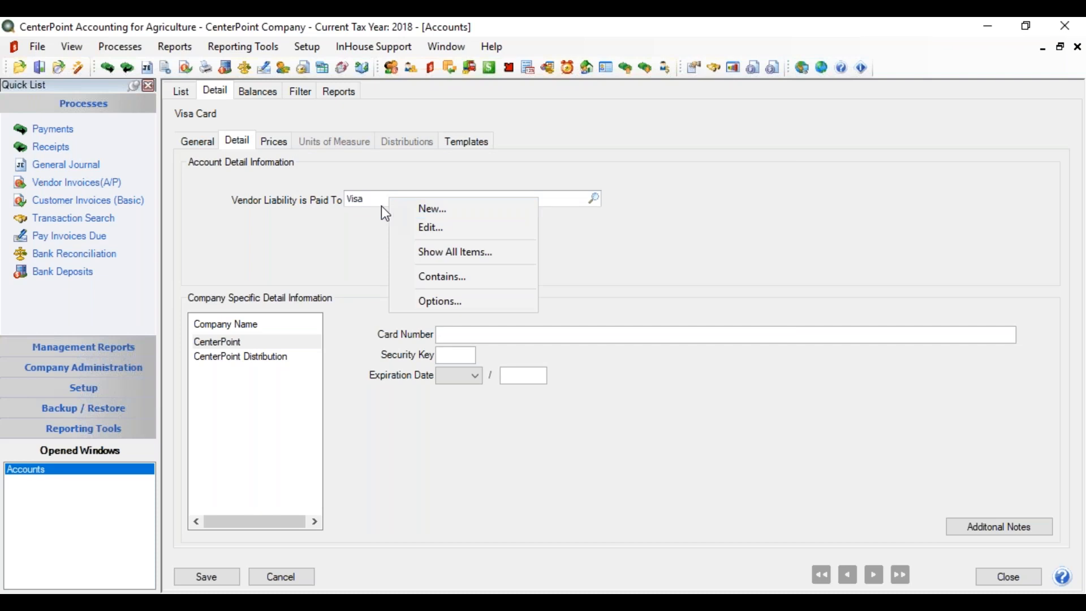
pyautogui.click(426, 229)
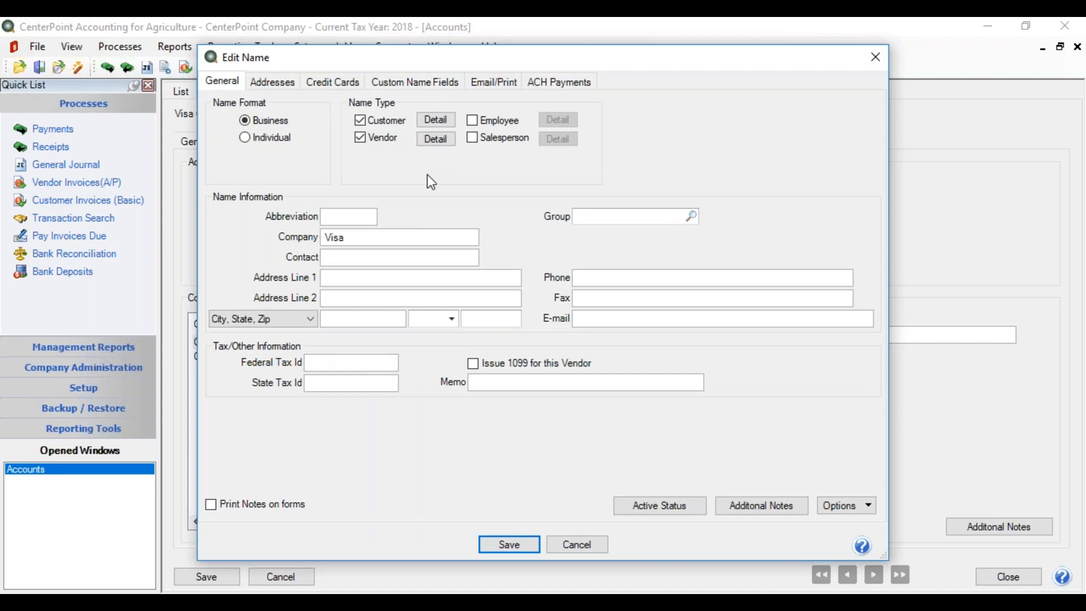
pyautogui.click(436, 140)
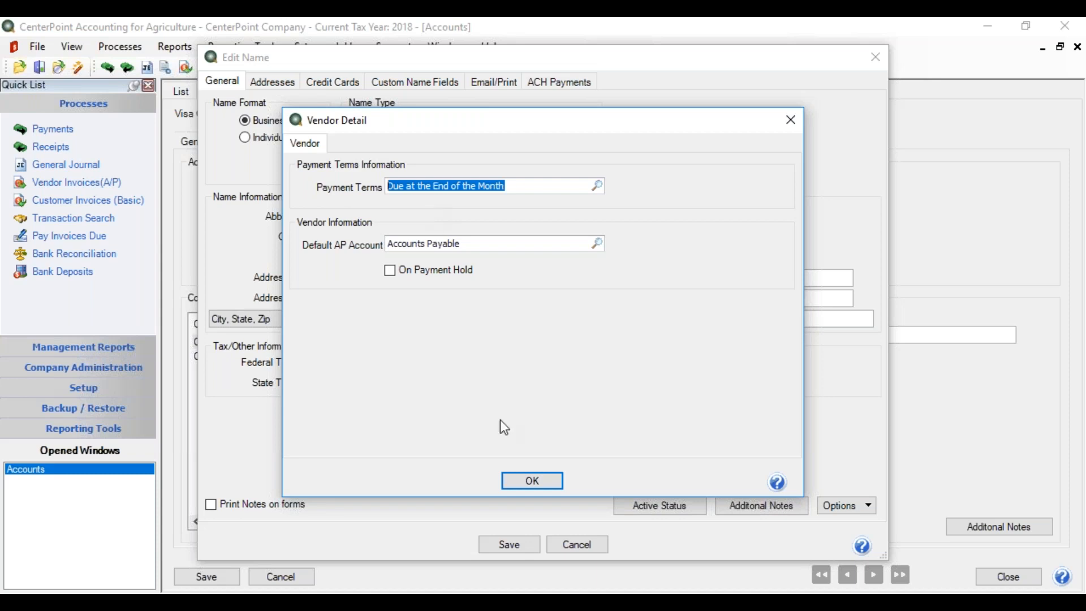
pyautogui.click(516, 482)
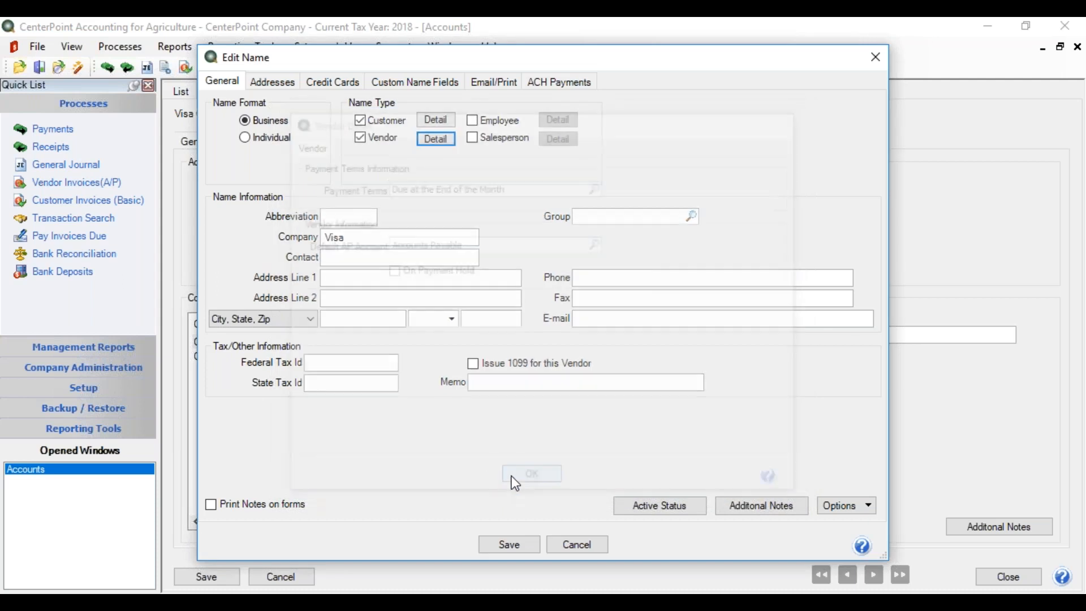
pyautogui.click(508, 543)
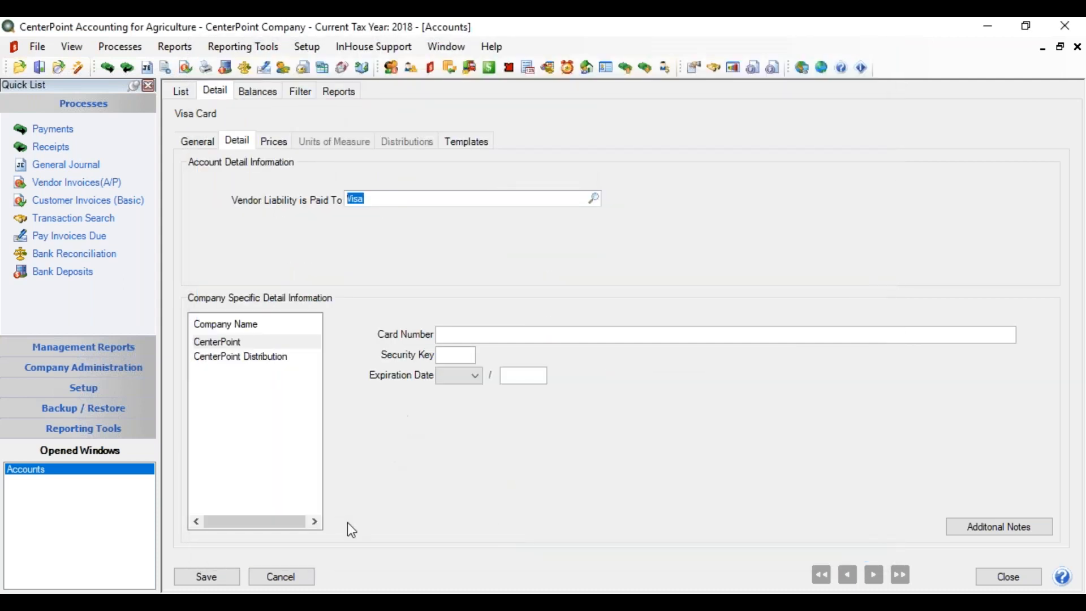
# Step: Save the Visa Card account and close the accounts list
pyautogui.click(205, 575)
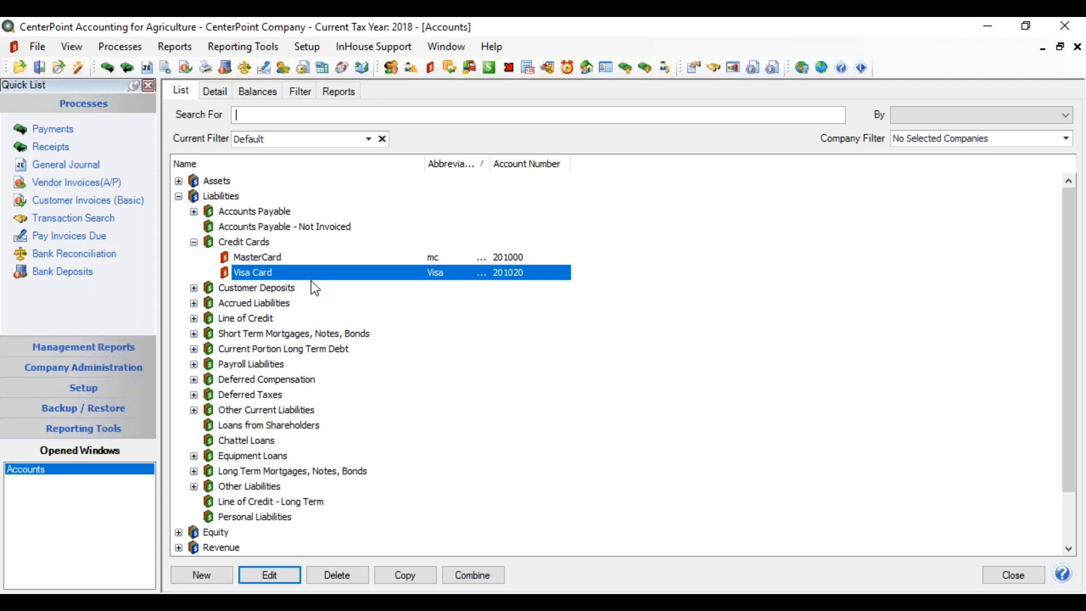
pyautogui.click(996, 575)
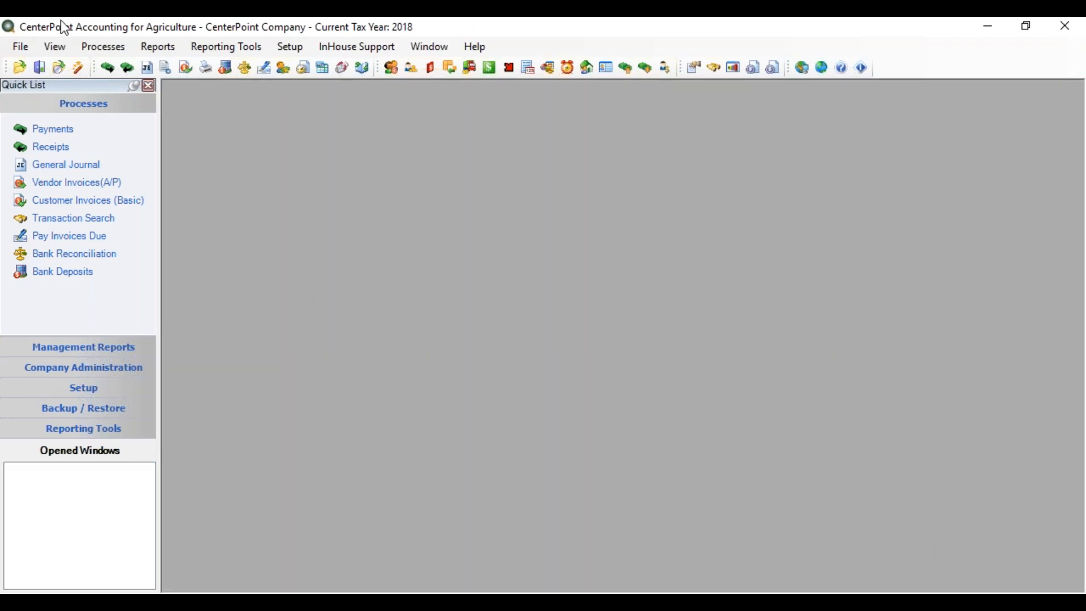
# Step: Open vendor invoice entry for accounts payable and choose Office Plus as the vendor
pyautogui.click(99, 50)
pyautogui.moveTo(113, 75)
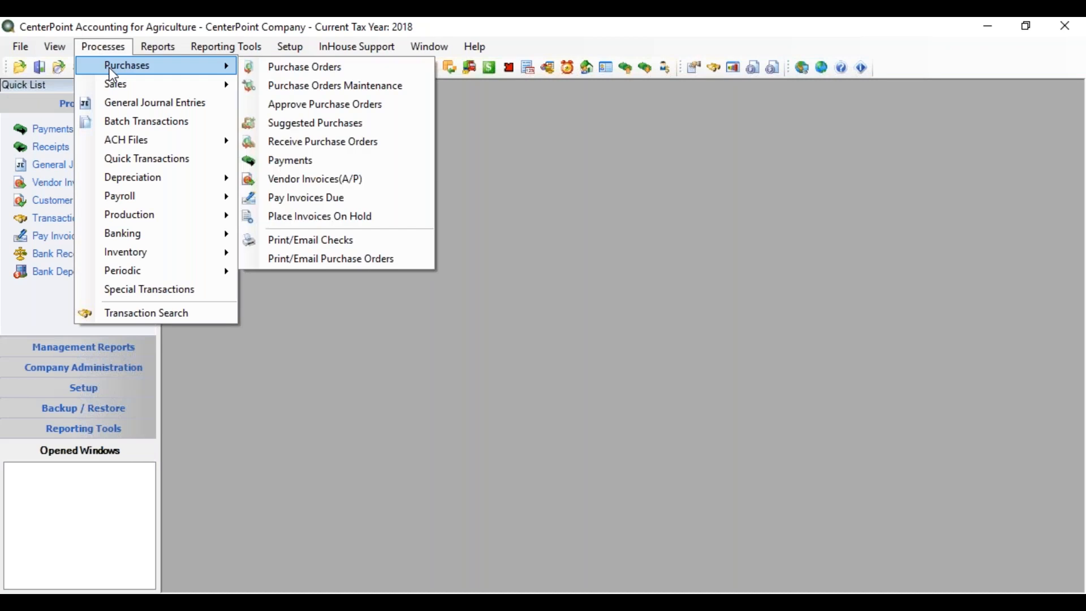
pyautogui.click(326, 189)
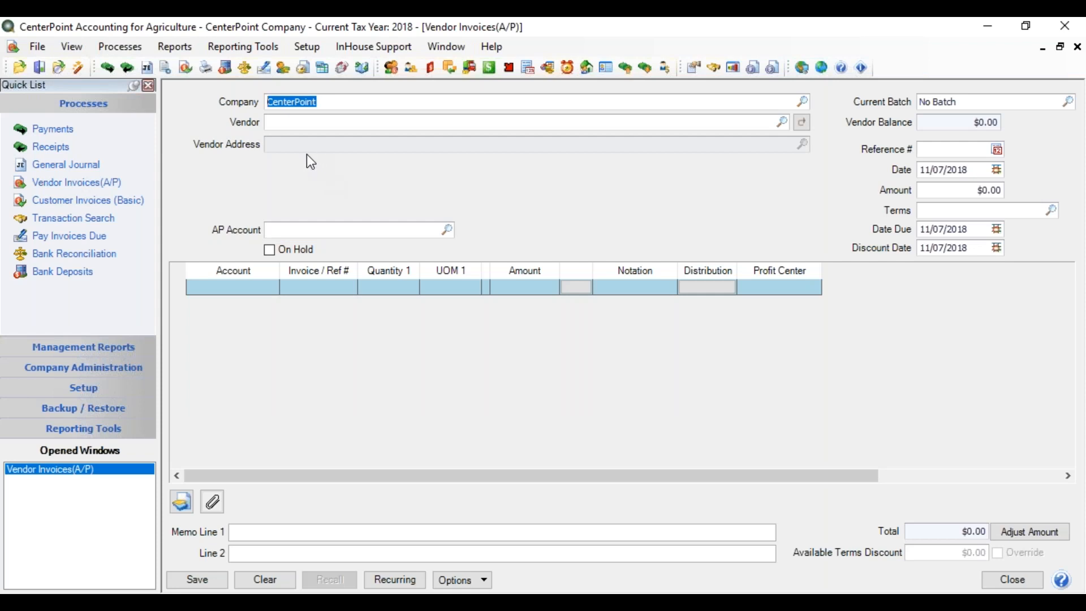
pyautogui.click(307, 125)
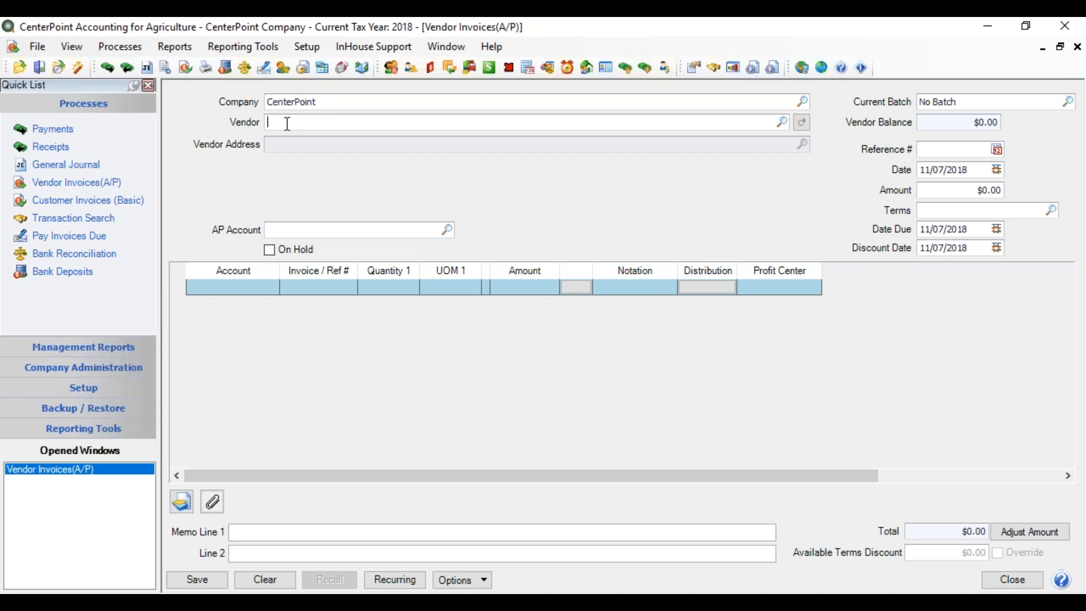
pyautogui.write('office')
pyautogui.press('Tab')
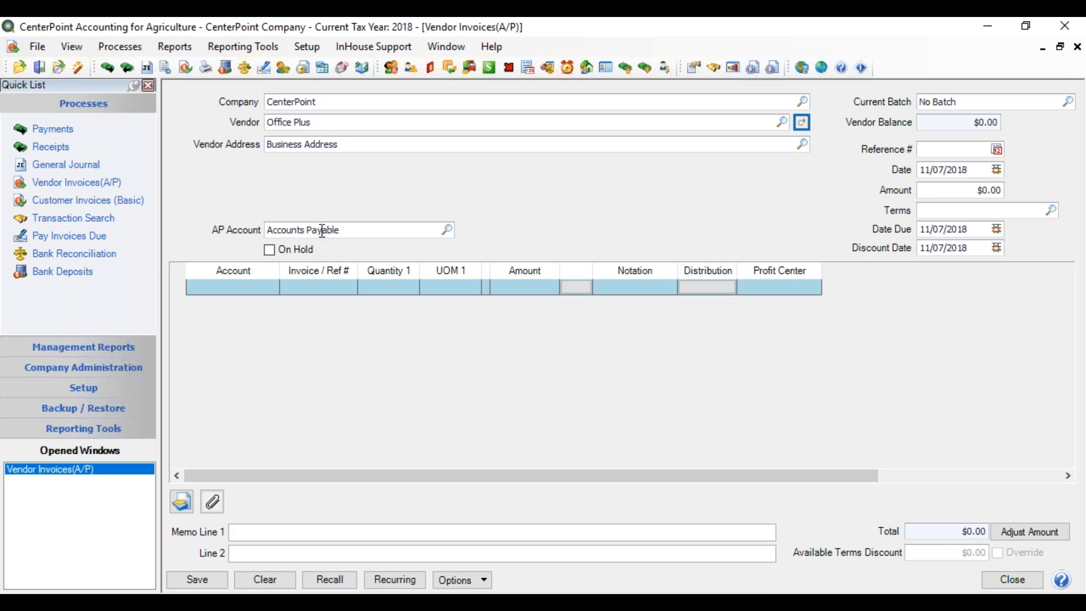
# Step: Edit the Office Plus vendor record to use Visa Card as its default AP account, and save it
pyautogui.click(319, 121)
pyautogui.rightClick(318, 121)
pyautogui.click(350, 151)
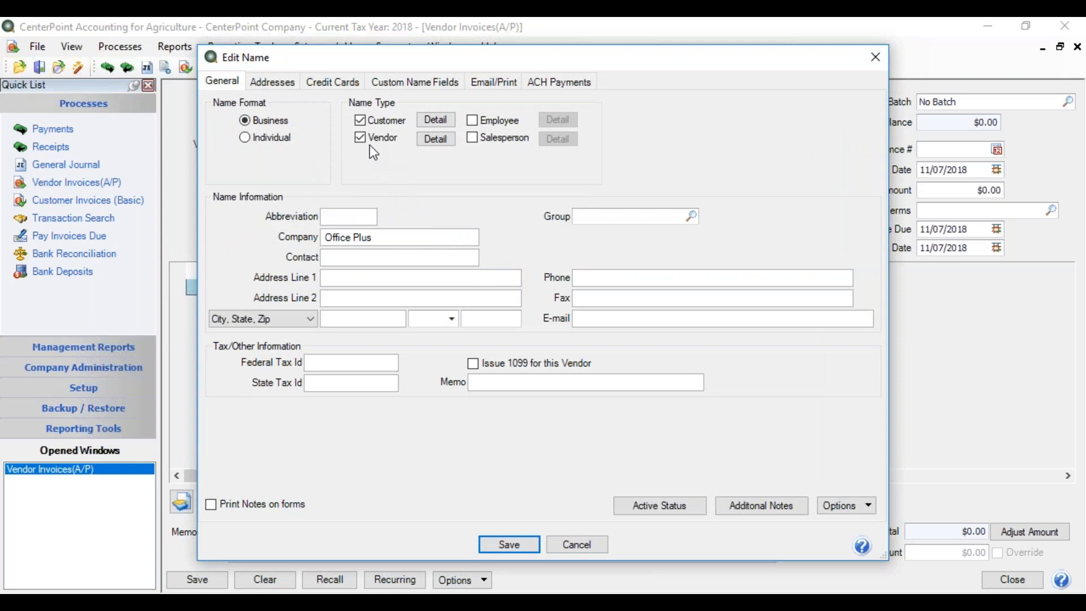
pyautogui.click(429, 141)
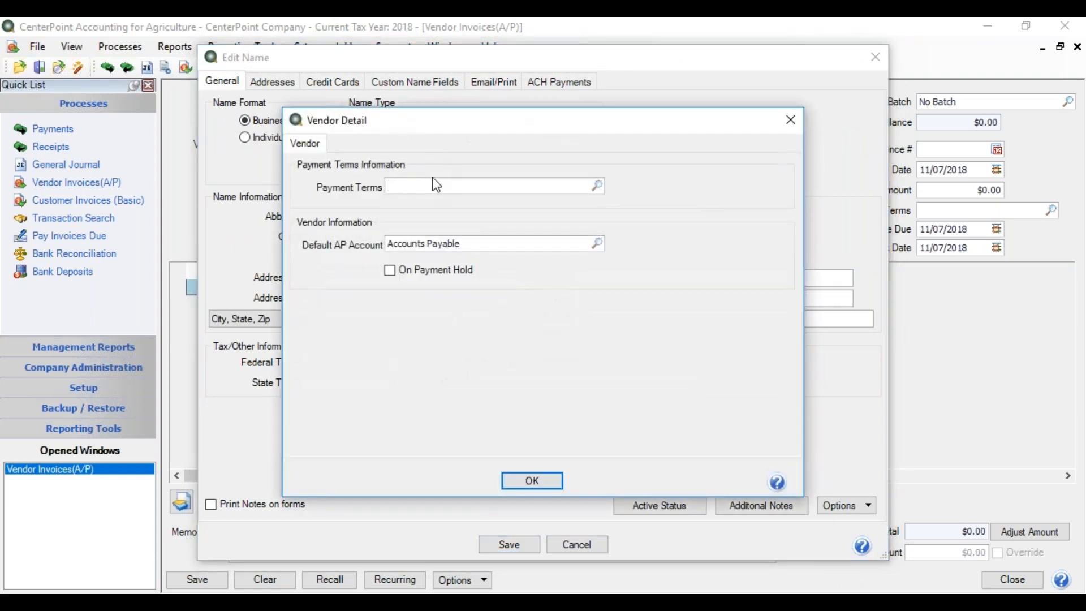
pyautogui.click(476, 241)
pyautogui.moveTo(476, 241); pyautogui.dragTo(377, 247)
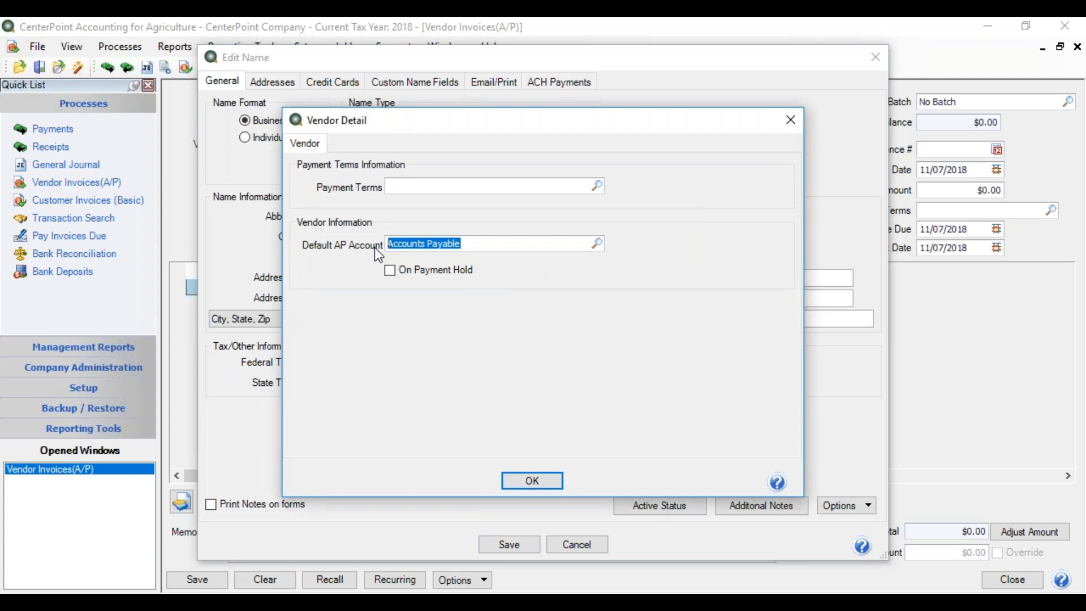
pyautogui.write('Vi')
pyautogui.press('Tab')
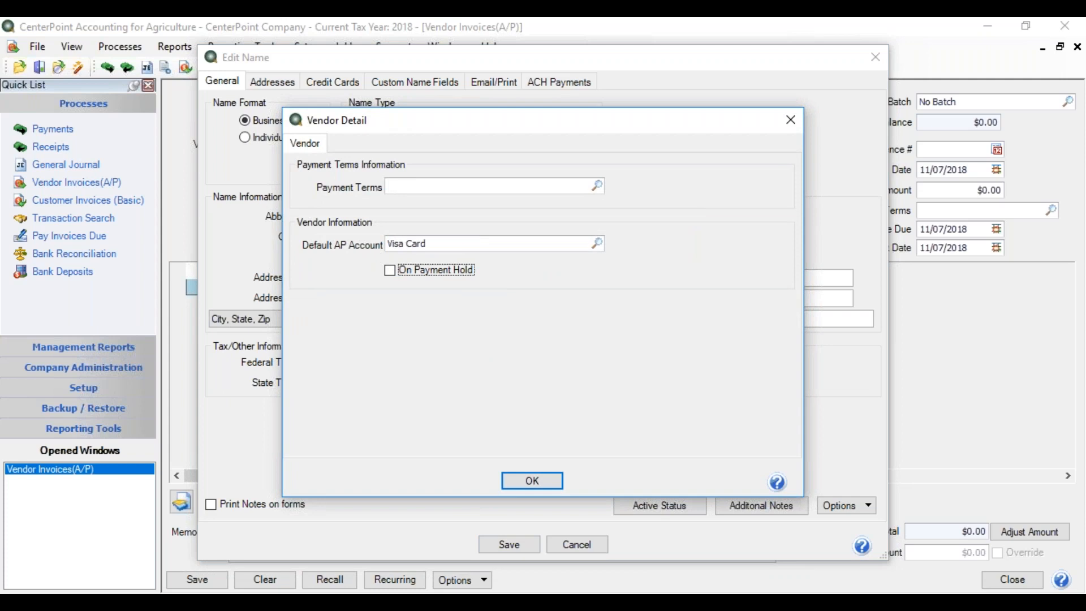
pyautogui.click(532, 481)
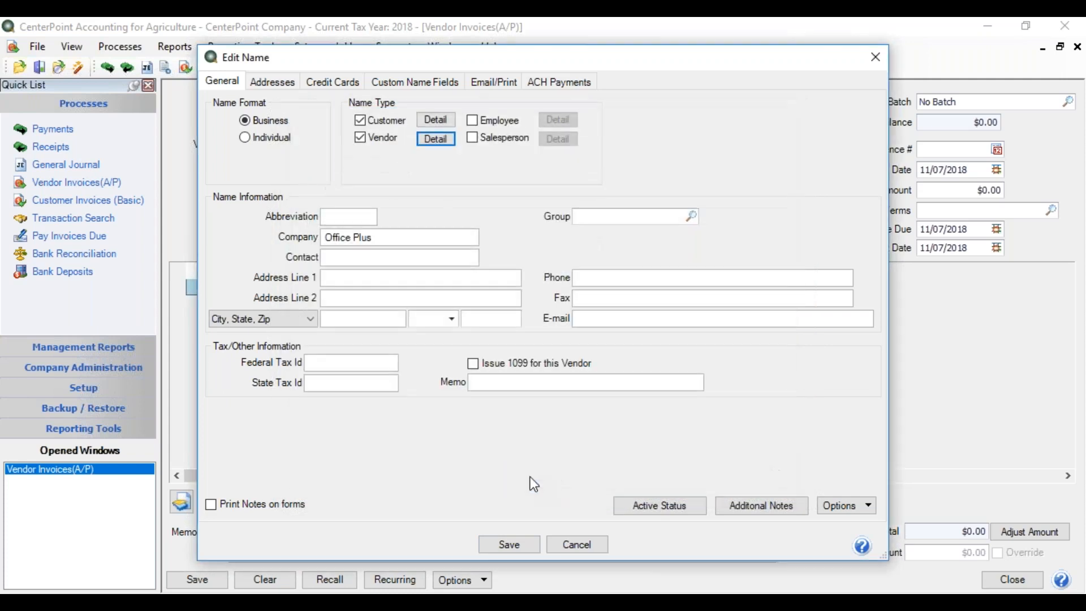
pyautogui.click(519, 545)
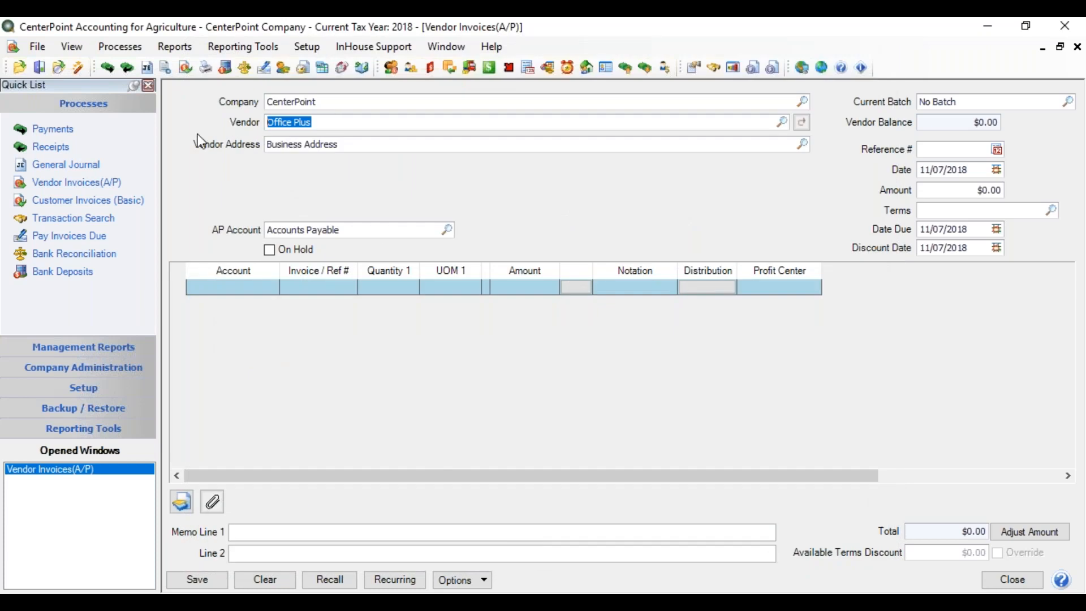
# Step: Switch the invoice vendor to Gas Station and back to Office Plus to reload the vendor's defaults
pyautogui.write('gas')
pyautogui.press('Tab')
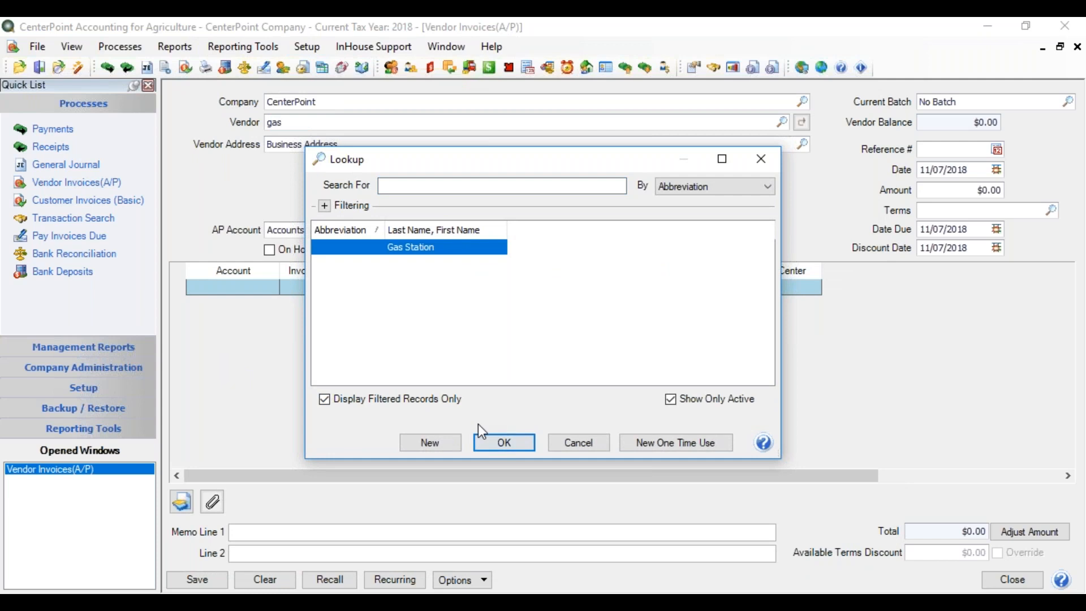
pyautogui.click(499, 451)
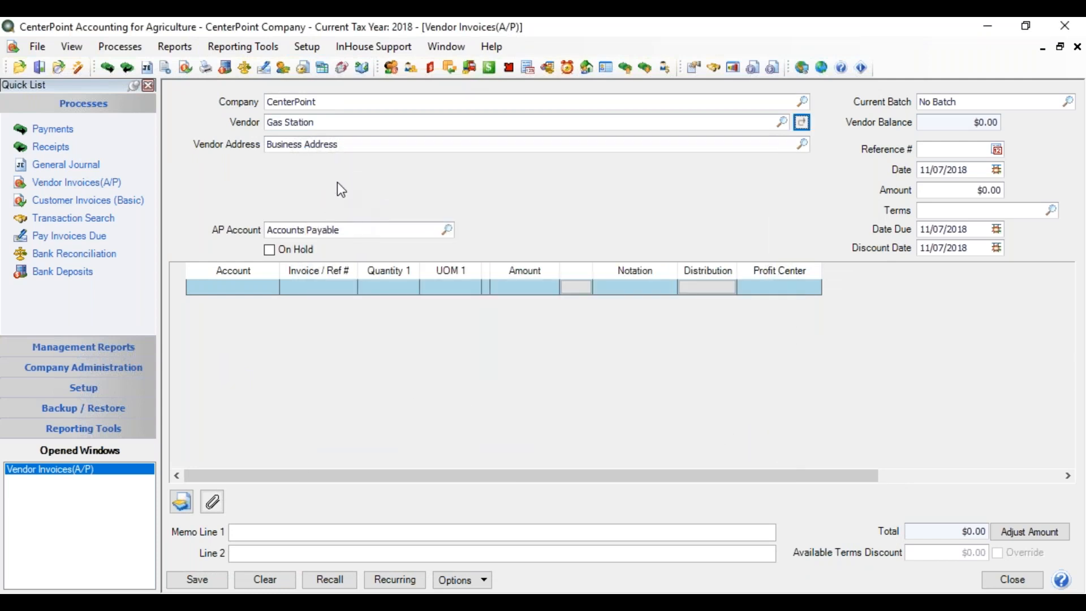
pyautogui.moveTo(327, 123); pyautogui.dragTo(245, 128)
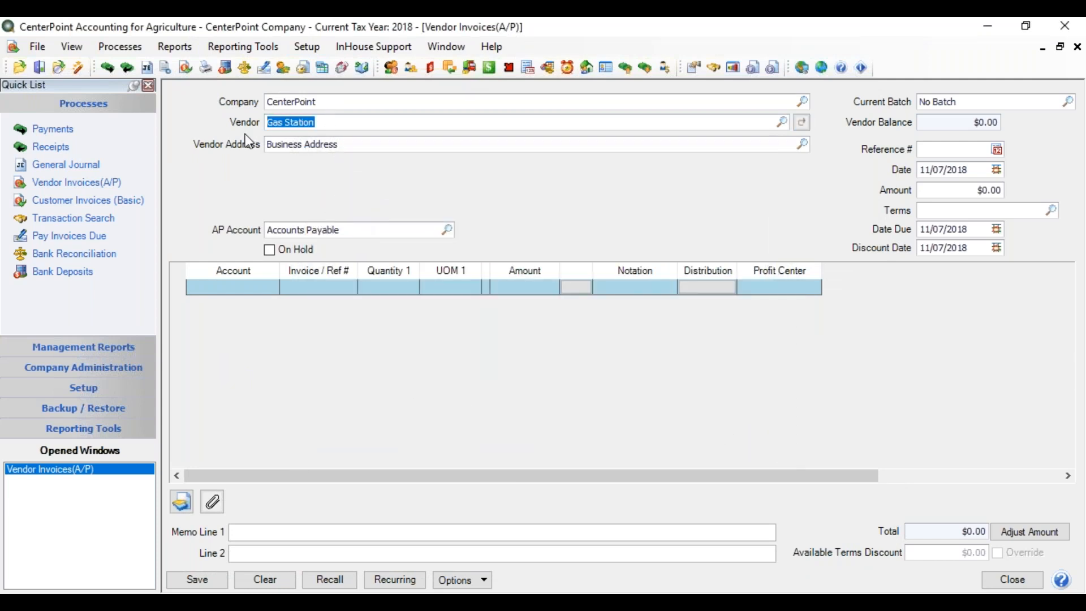
pyautogui.write('office')
pyautogui.press('Tab')
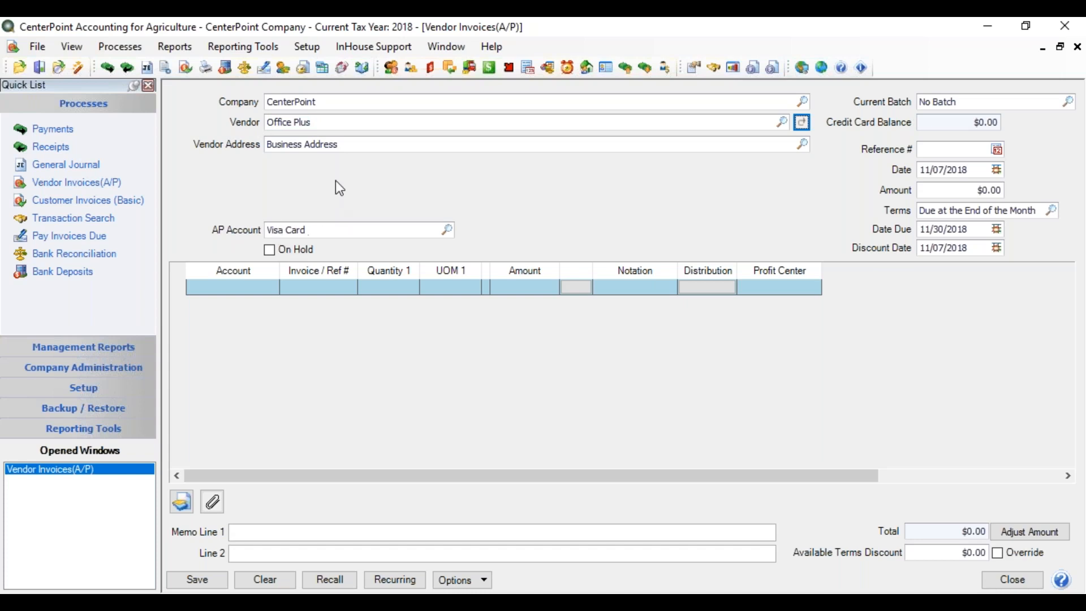
# Step: Set the invoice date to 10/28/2018 and the amount to $175.00
pyautogui.press('Tab')
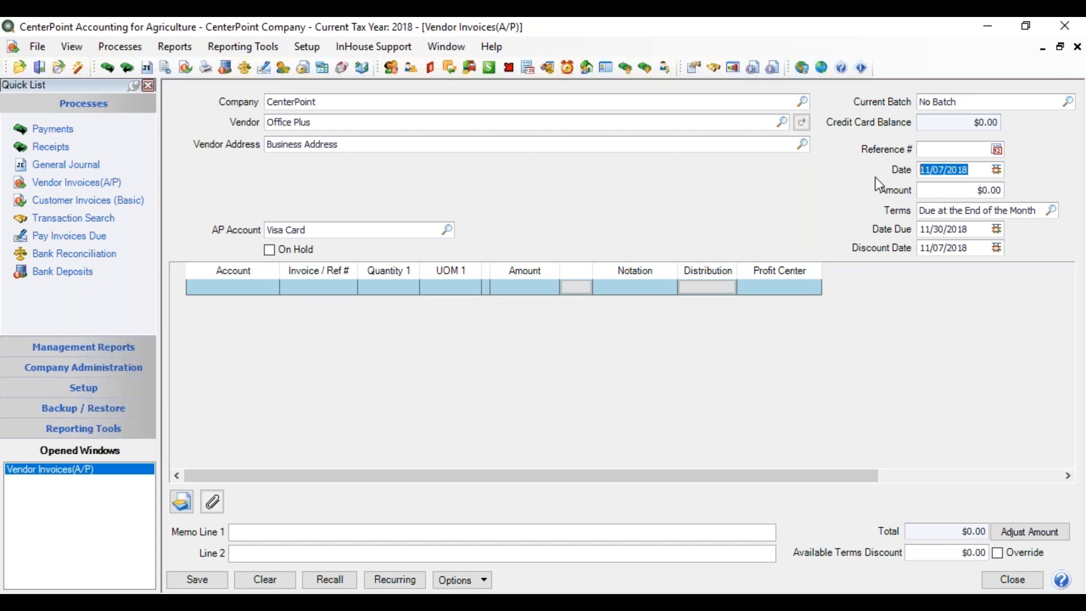
pyautogui.write('10')
pyautogui.write('/28')
pyautogui.press('Tab')
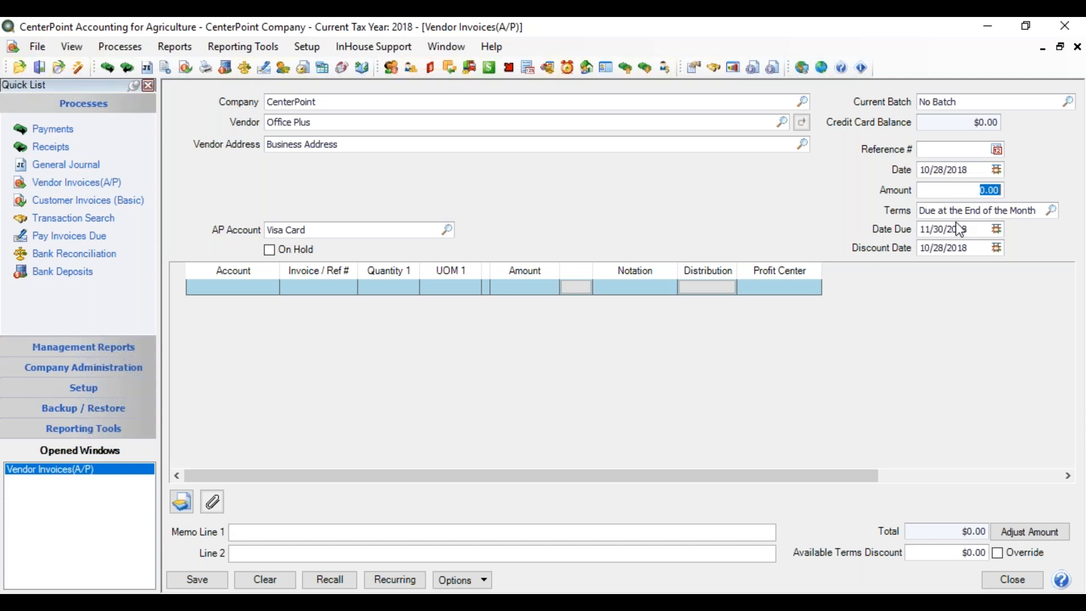
pyautogui.write('175.00')
pyautogui.press('Tab')
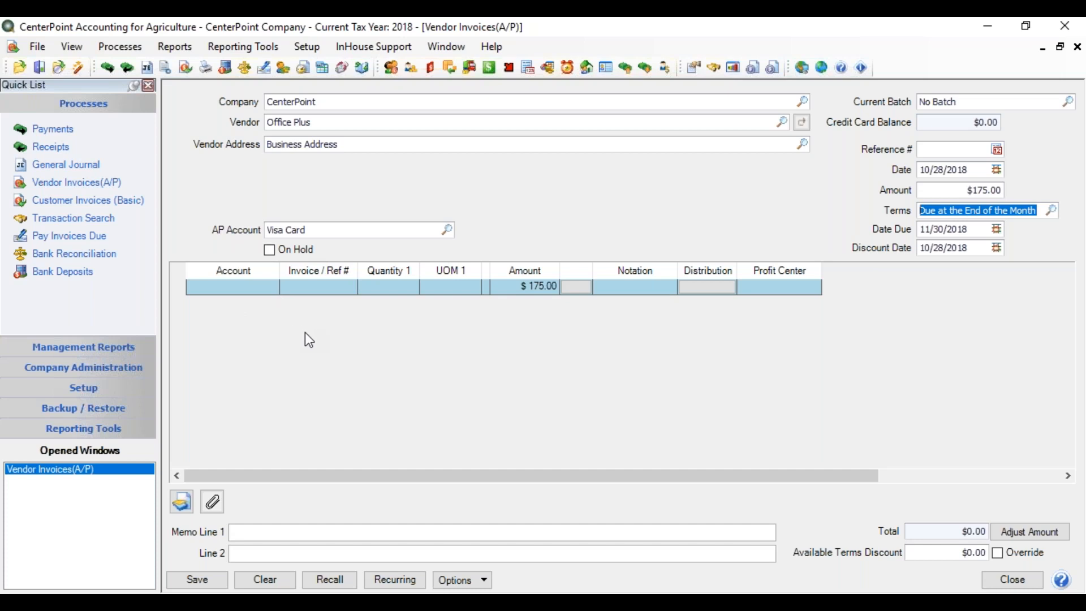
# Step: Check which columns are displayed in the invoice line grid
pyautogui.rightClick(243, 293)
pyautogui.click(258, 302)
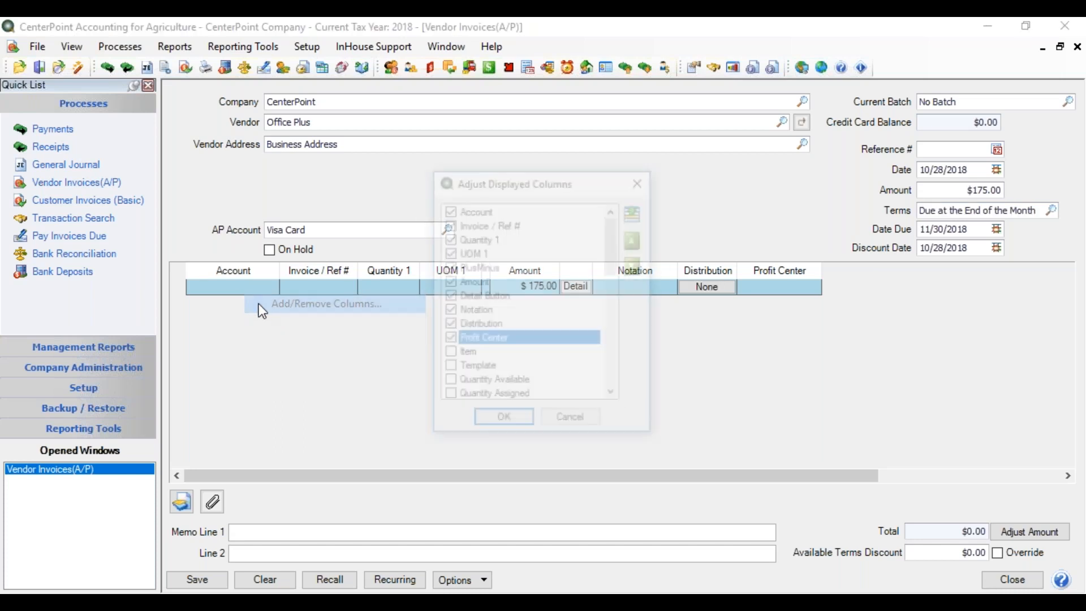
pyautogui.click(484, 416)
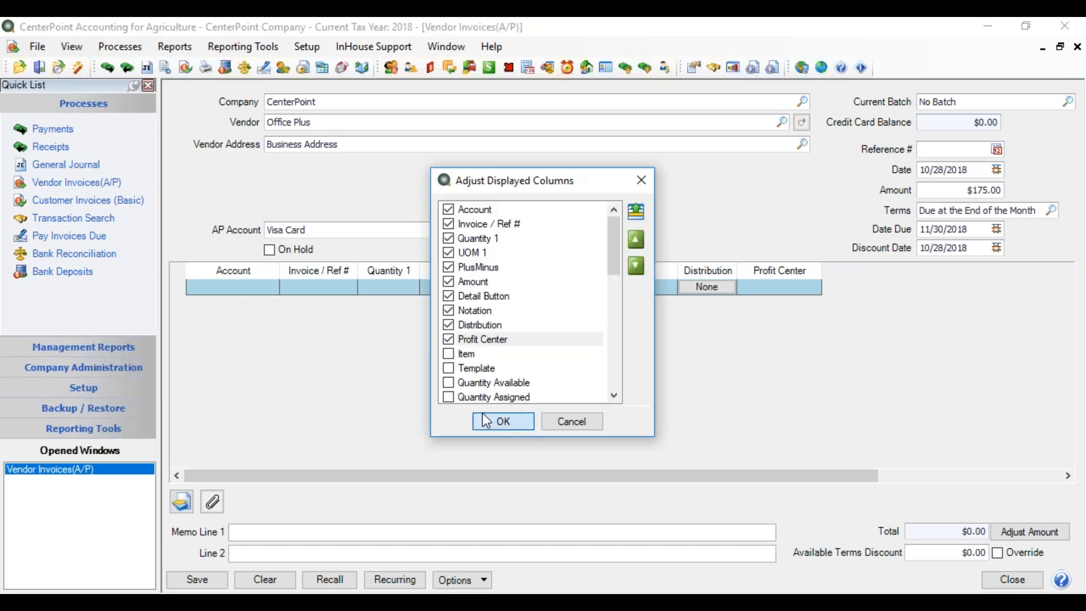
# Step: Assign the invoice's $175.00 line to the Office Supplies account
pyautogui.click(249, 286)
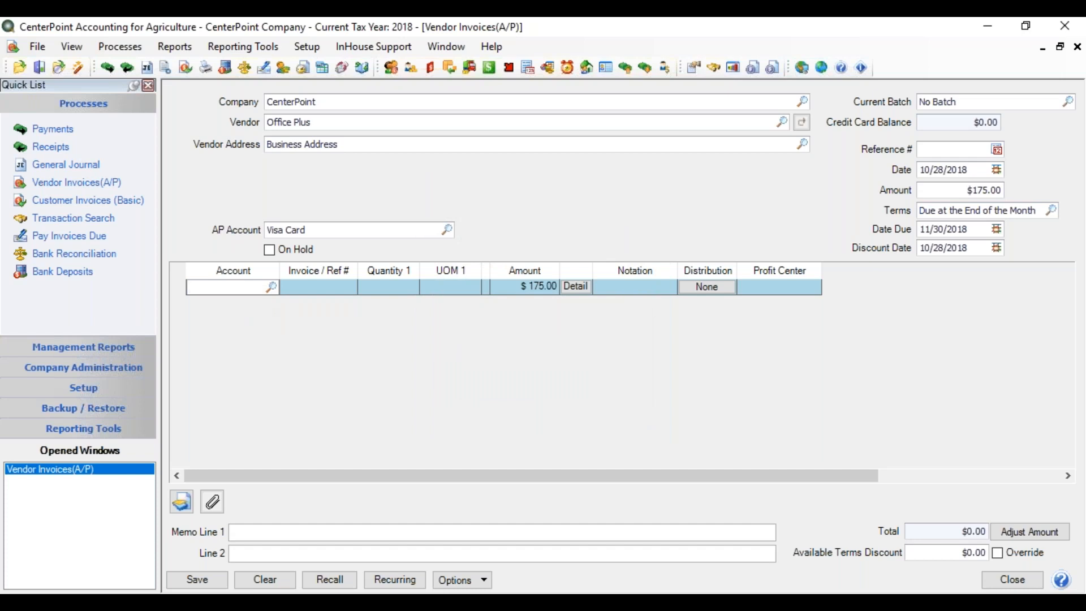
pyautogui.write('office')
pyautogui.press('Tab')
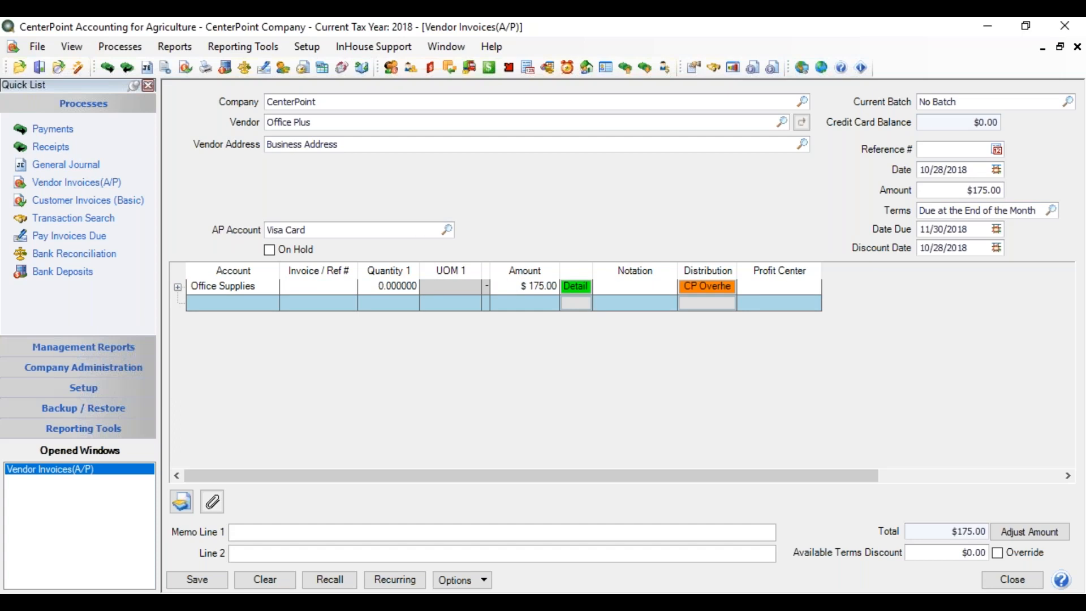
# Step: Enter invoice reference 83853 on the Office Supplies line and set its amount to $50.00
pyautogui.write('83853')
pyautogui.press('Tab')
pyautogui.press('Tab')
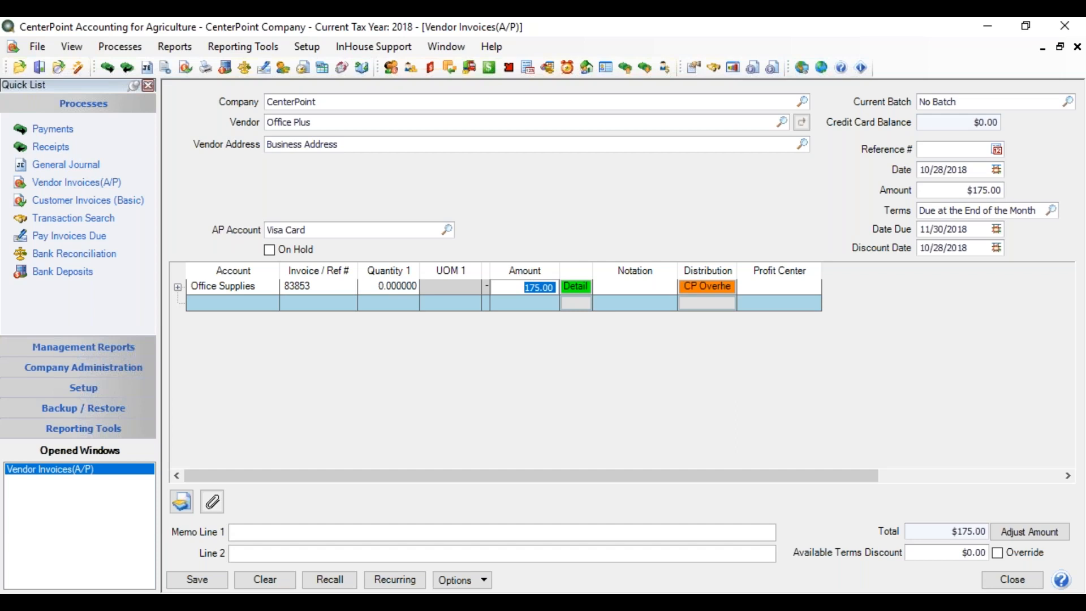
pyautogui.write('50')
pyautogui.press('Tab')
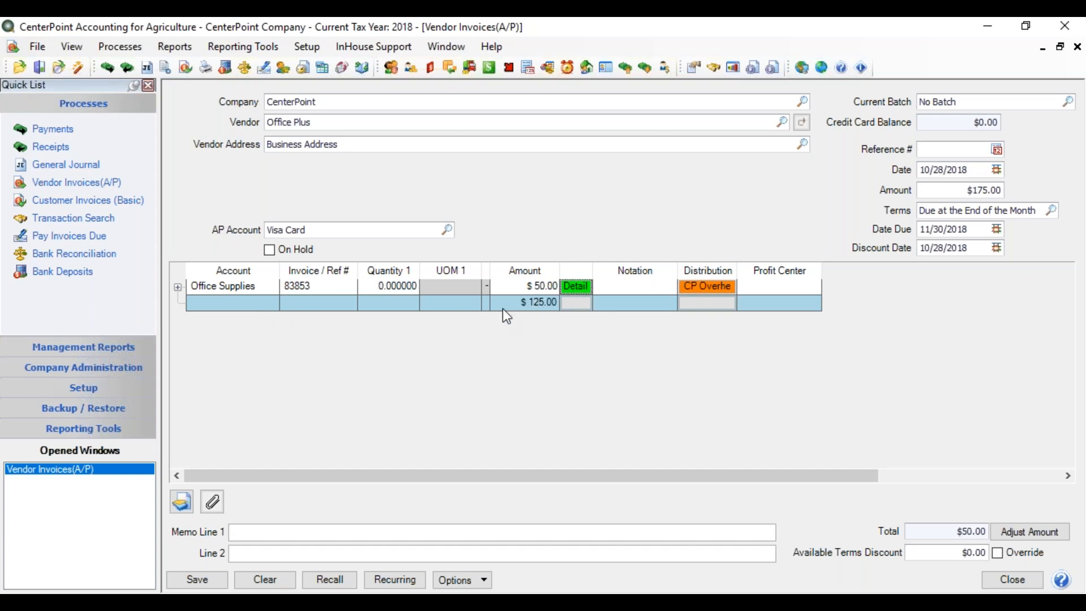
pyautogui.click(243, 305)
pyautogui.write('reoa')
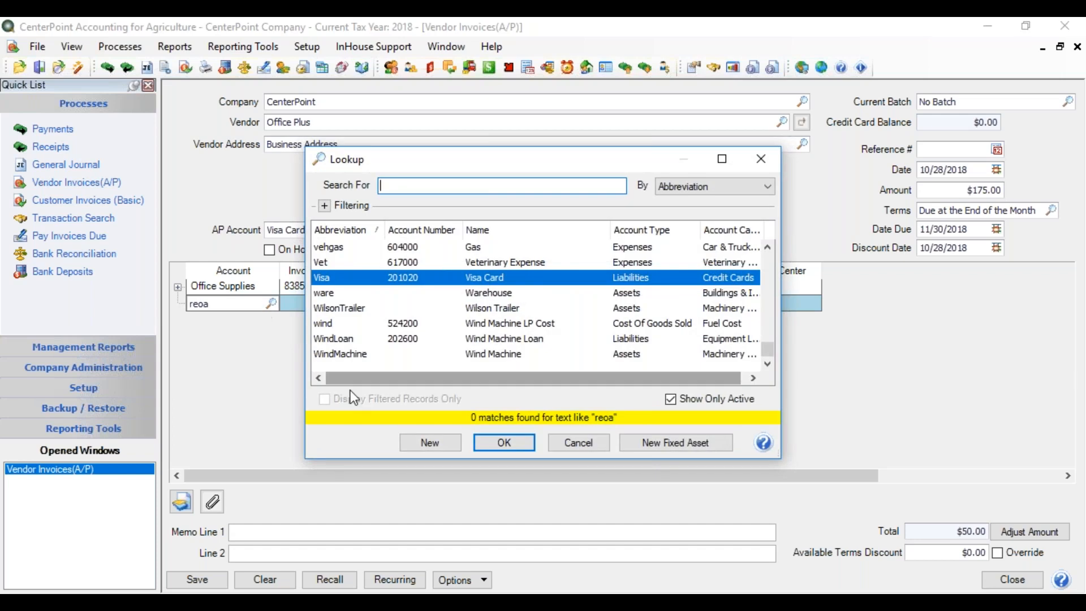
pyautogui.click(578, 443)
# Step: Assign the remaining $125.00 on the second line to the Repair Expense - Buildings account and save the invoice
pyautogui.click(208, 301)
pyautogui.write('rep')
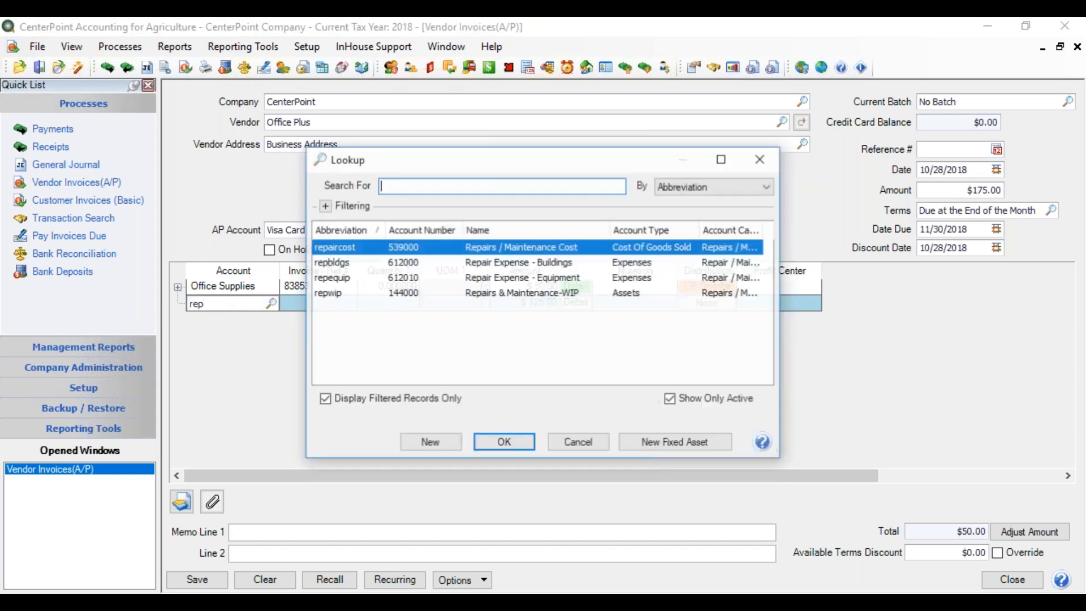
pyautogui.doubleClick(411, 263)
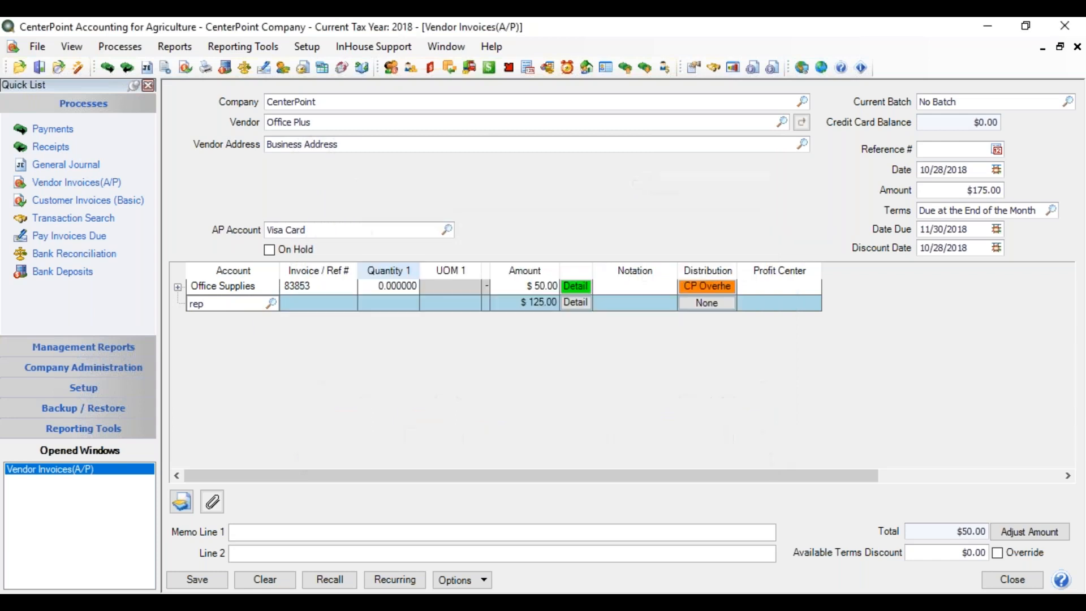
pyautogui.press('Tab')
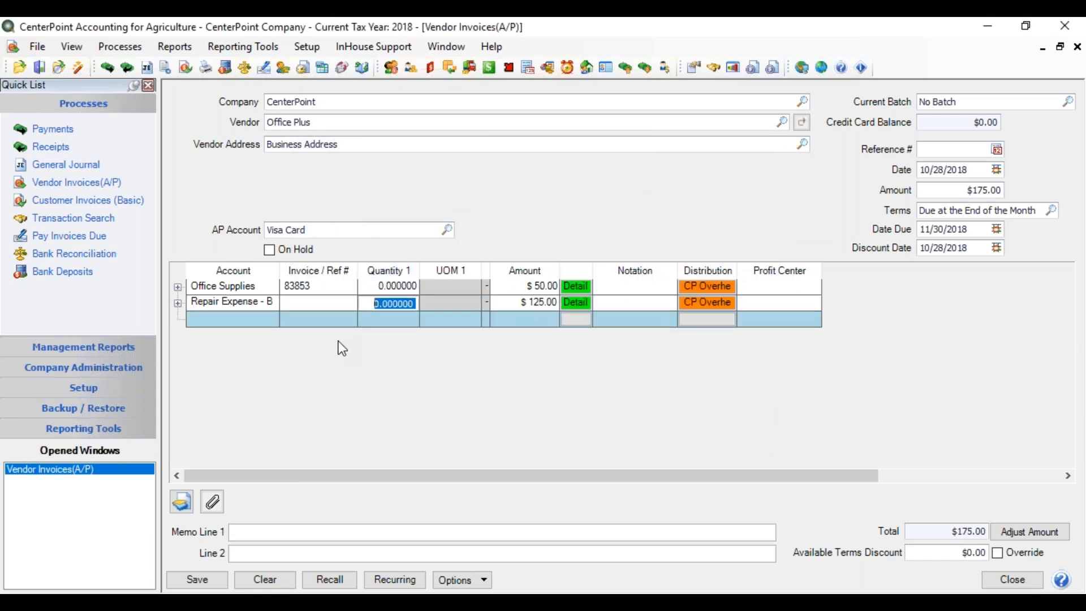
pyautogui.press('Tab')
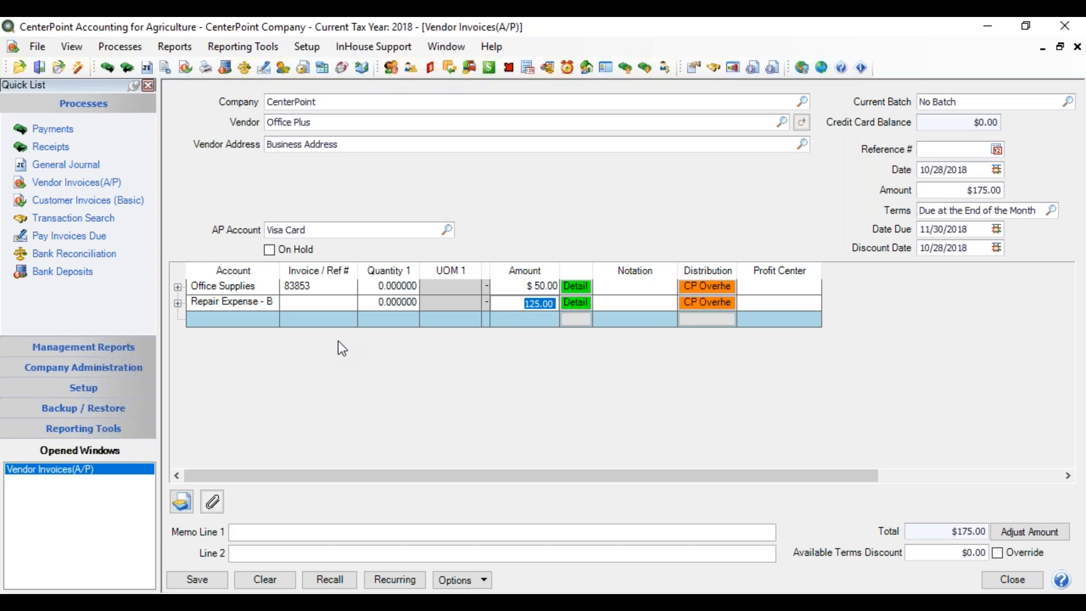
pyautogui.press('Tab')
pyautogui.press('Tab')
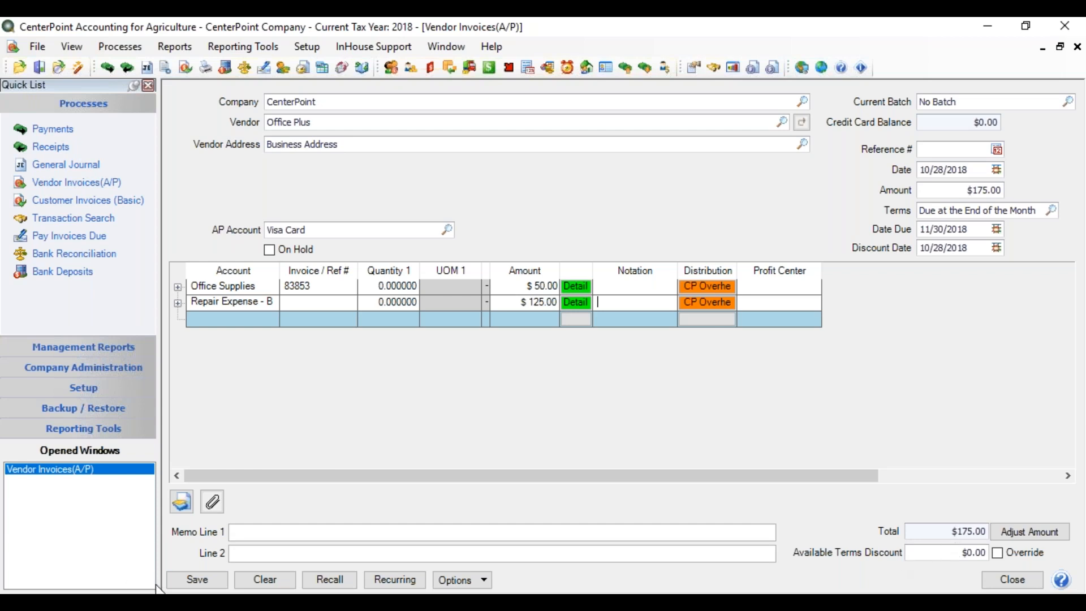
pyautogui.click(209, 582)
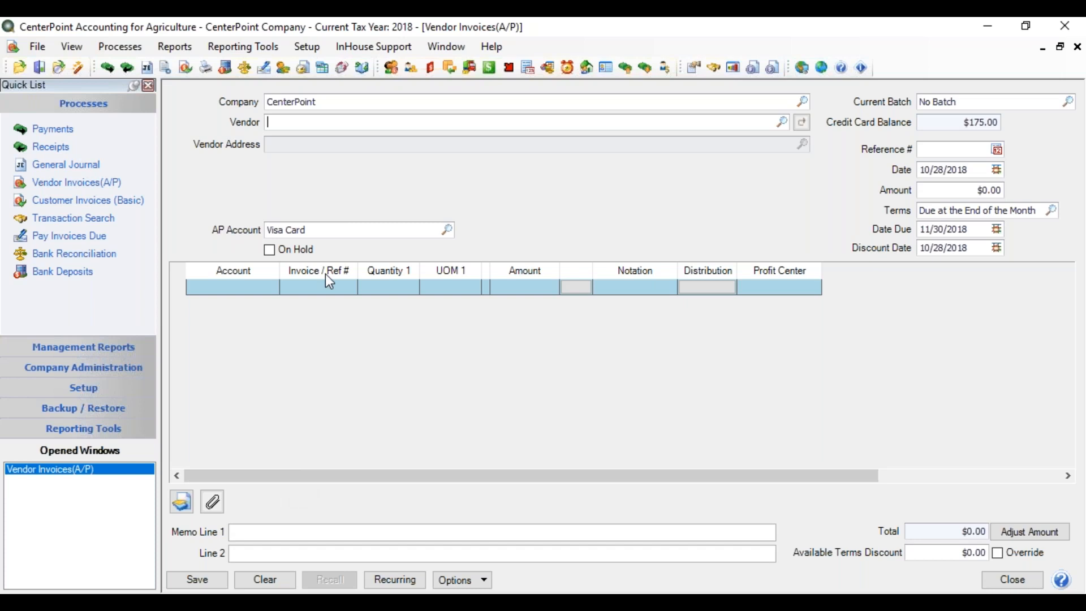
# Step: Start a new invoice for vendor Gas Station and set its AP account to Visa Card
pyautogui.write('gas')
pyautogui.press('Tab')
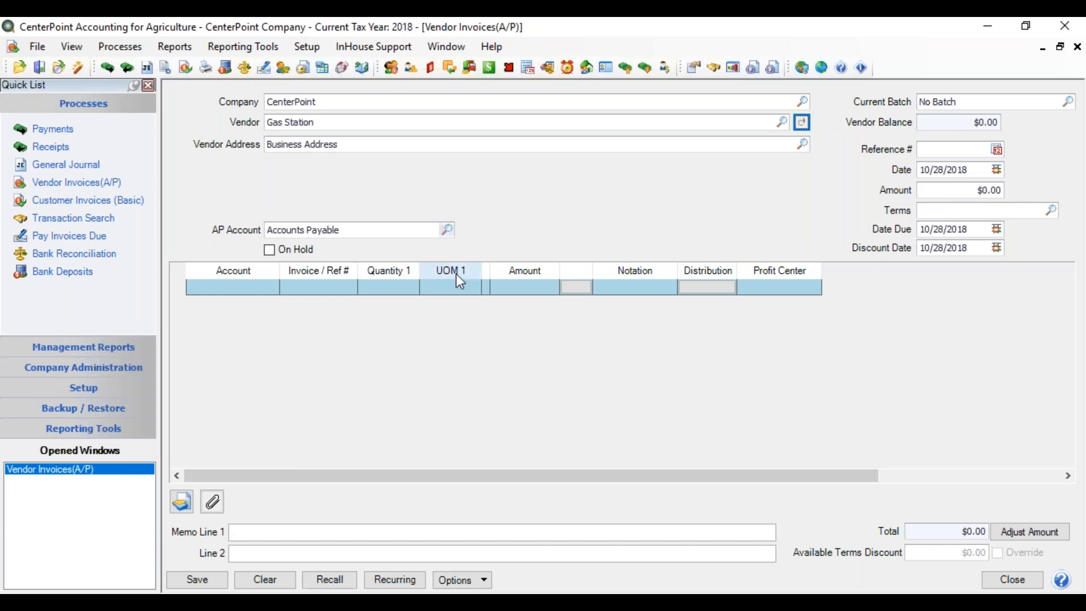
pyautogui.press('Tab')
pyautogui.write('v')
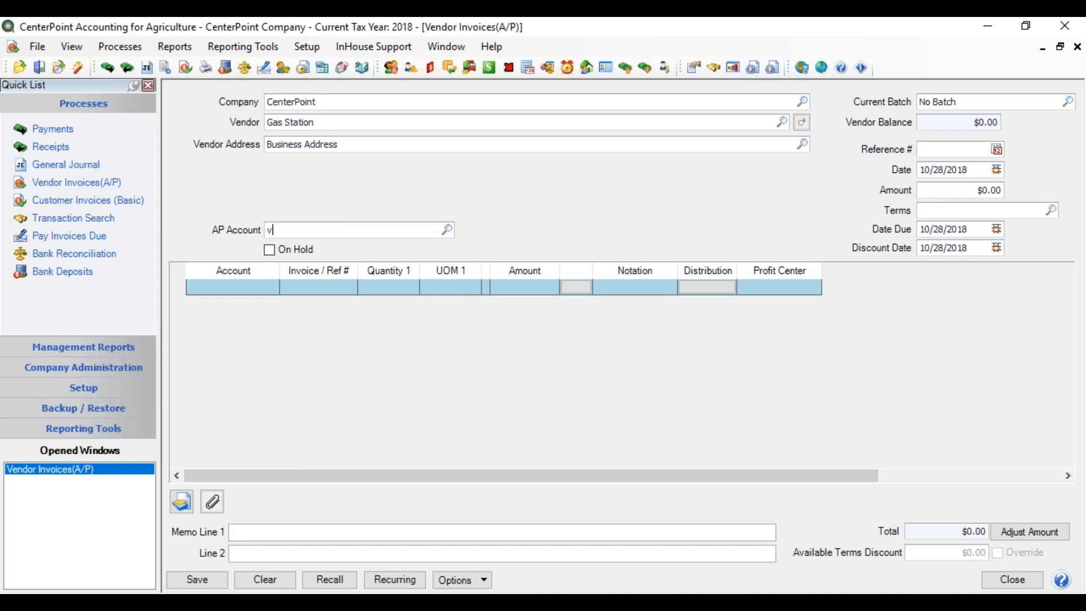
pyautogui.write('isa')
pyautogui.press('Tab')
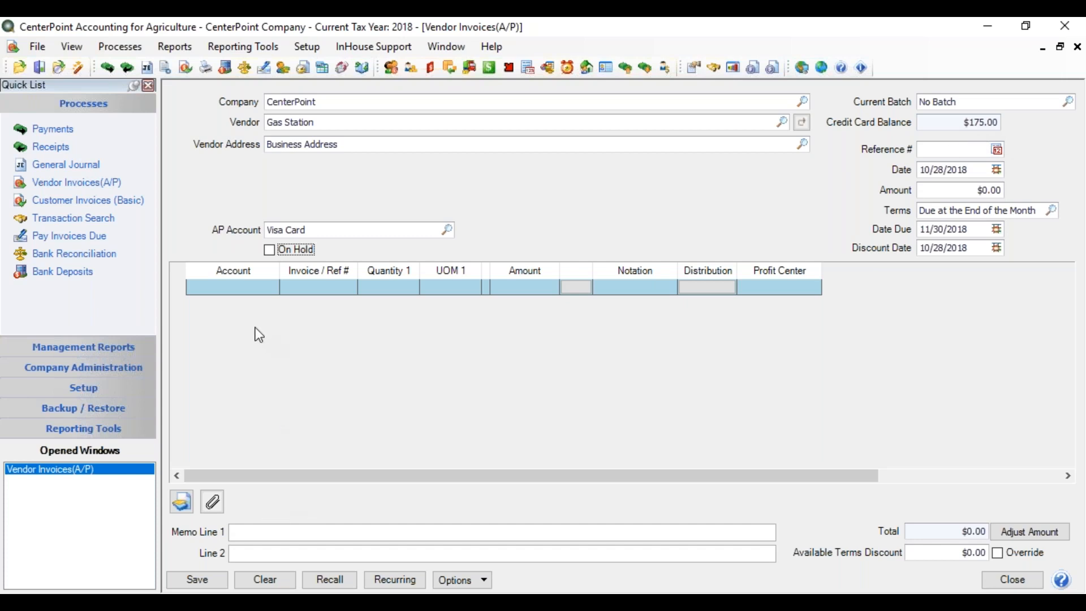
# Step: Add a Gas account line to the invoice with a quantity of 20 gallons and an amount of $60.00
pyautogui.click(241, 288)
pyautogui.write('gas')
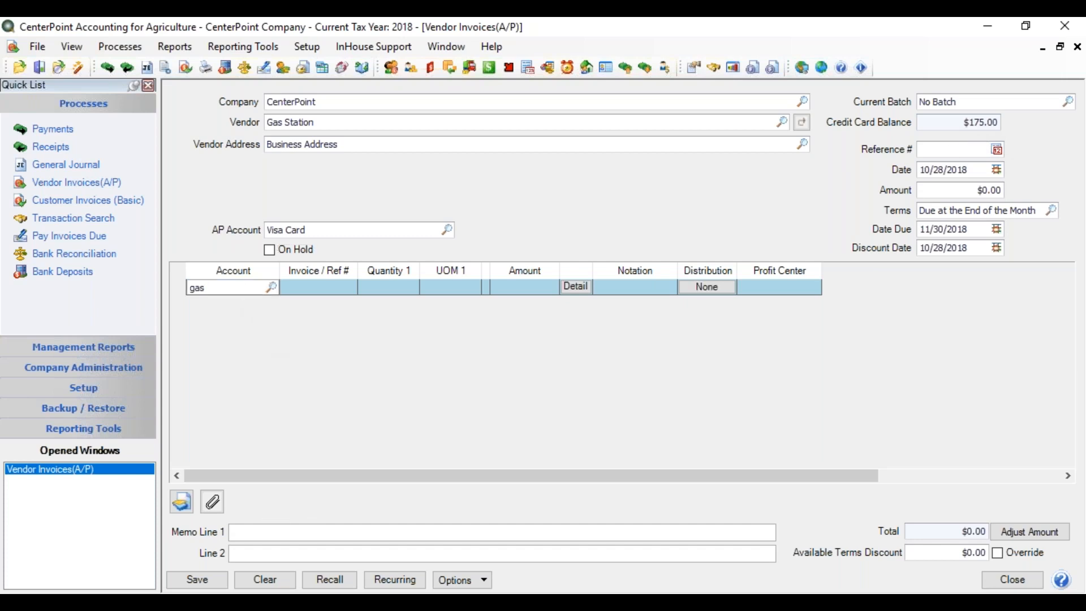
pyautogui.press('Tab')
pyautogui.press('Tab')
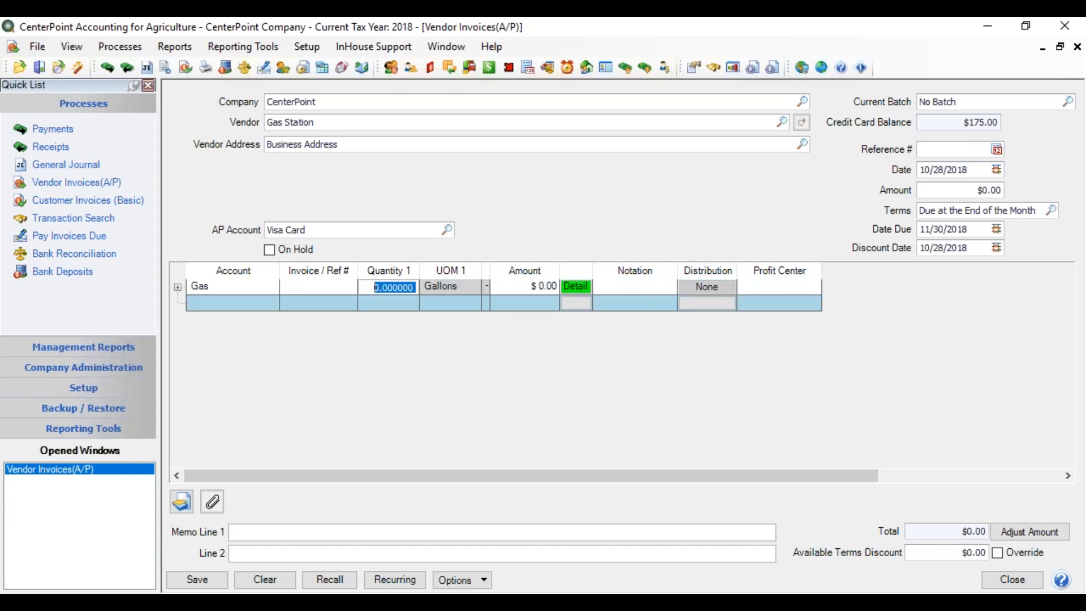
pyautogui.write('20')
pyautogui.press('Tab')
pyautogui.write('6')
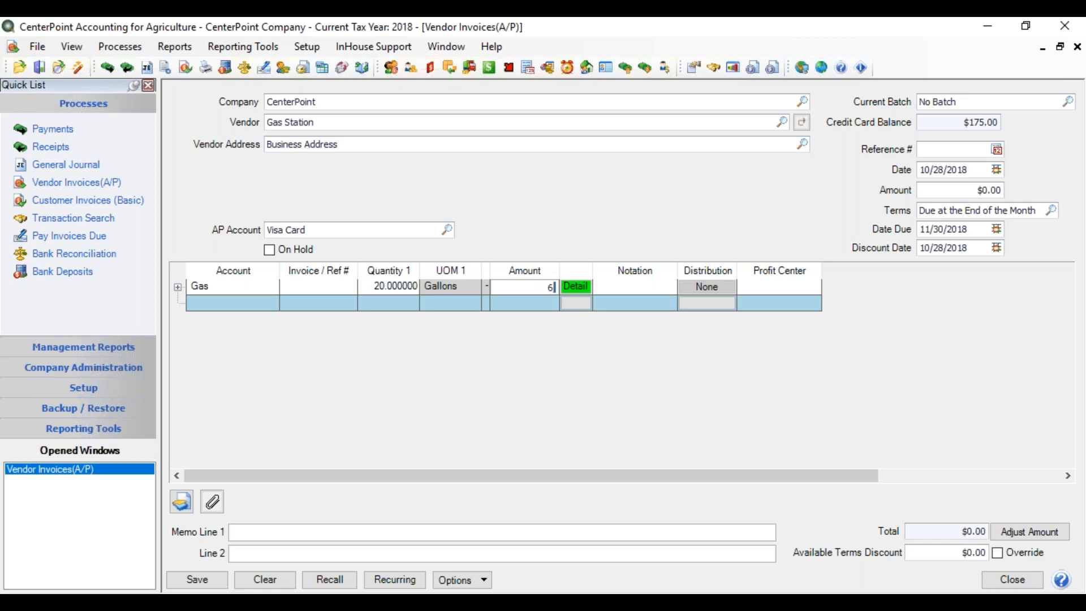
pyautogui.write('0.00')
pyautogui.press('Tab')
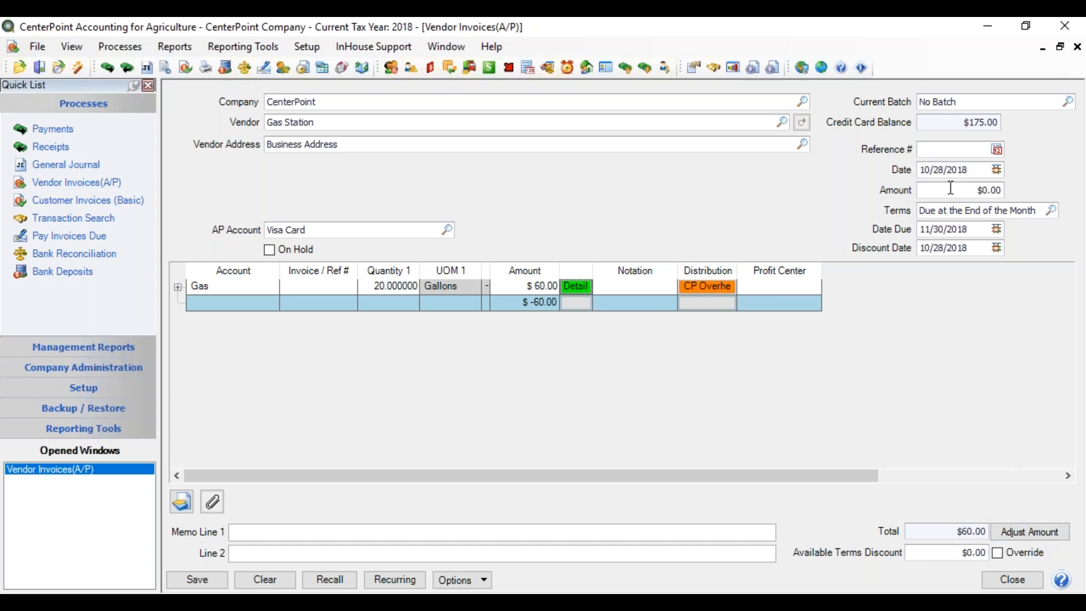
# Step: Adjust the invoice amount to match the $60.00 line total, save the Gas Station invoice and close Vendor Invoices
pyautogui.click(1048, 535)
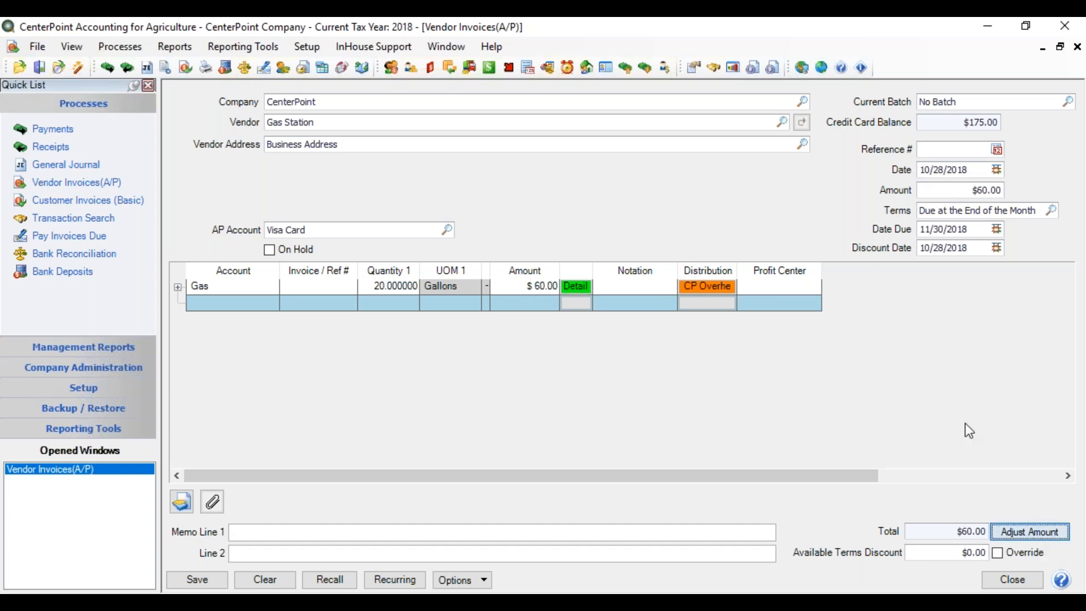
pyautogui.click(198, 581)
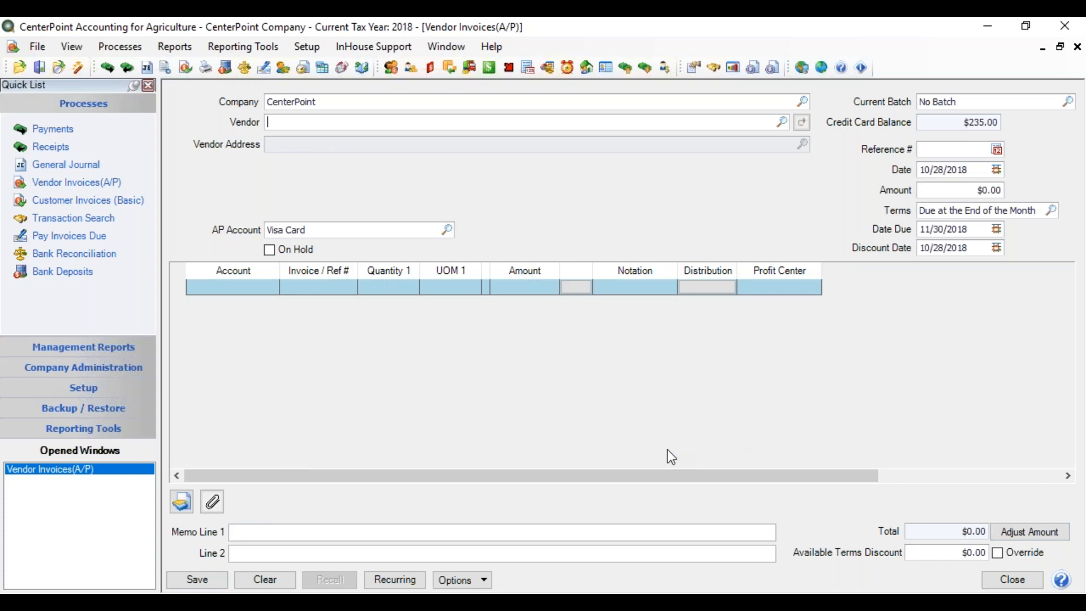
pyautogui.click(998, 581)
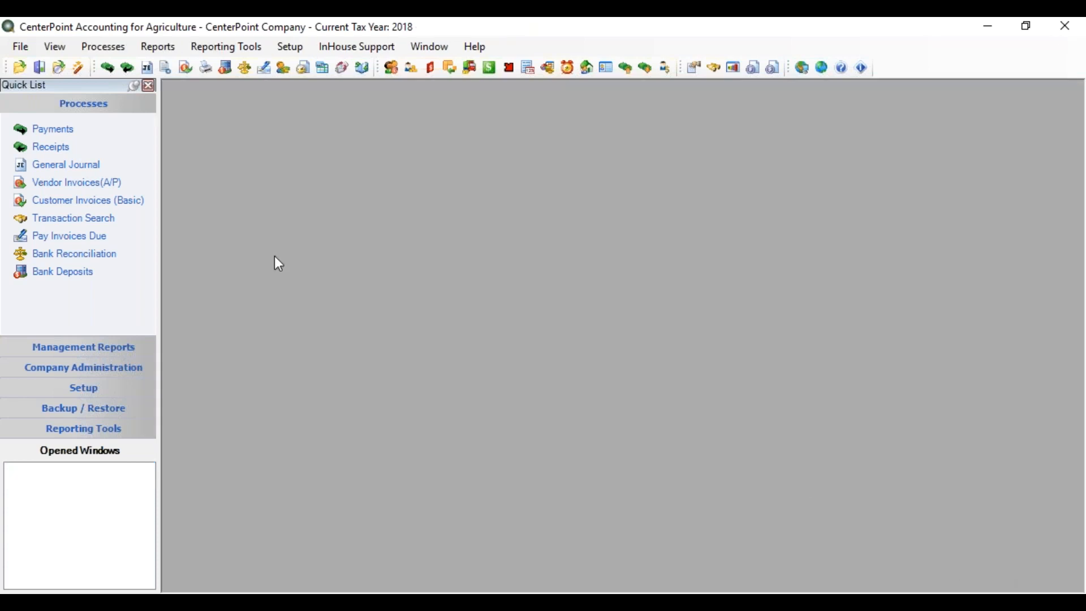
# Step: Open Pay Invoices Due and choose First National Bank as the bank account
pyautogui.click(110, 46)
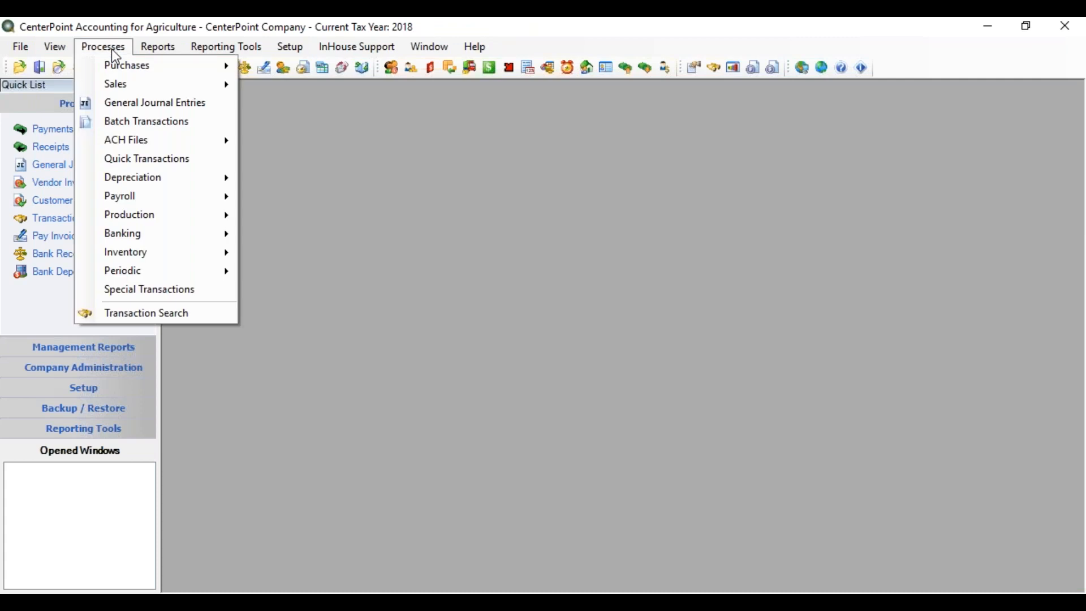
pyautogui.click(979, 366)
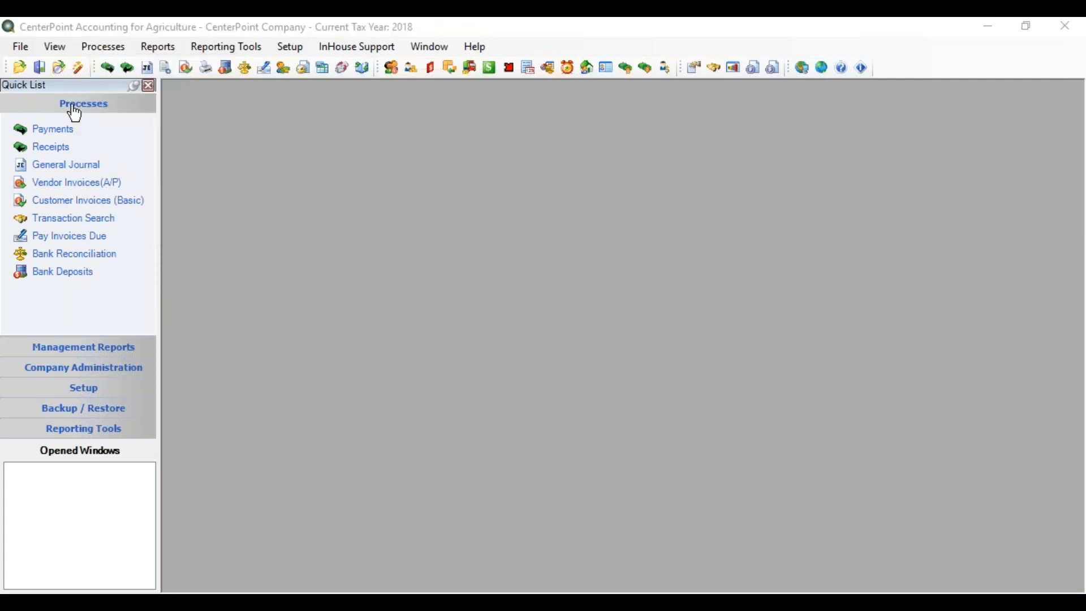
pyautogui.click(101, 48)
pyautogui.moveTo(143, 75)
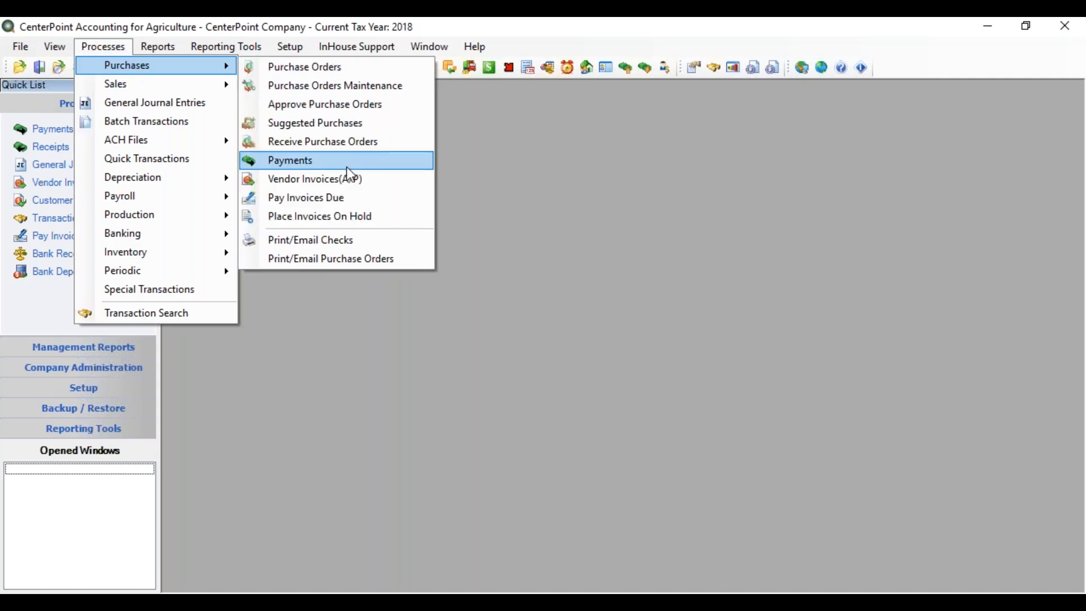
pyautogui.click(341, 197)
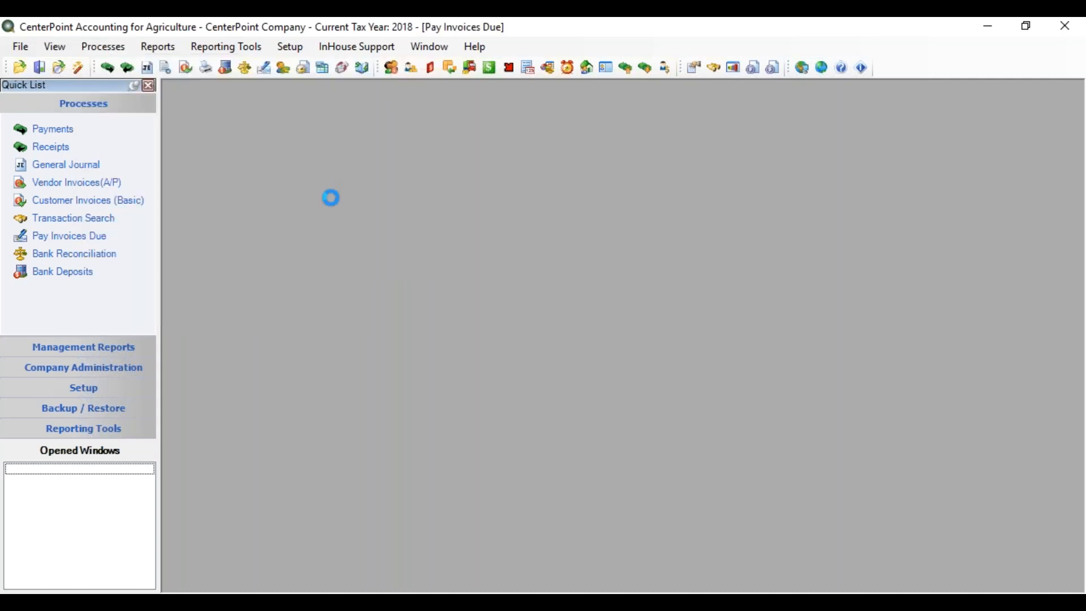
pyautogui.click(303, 115)
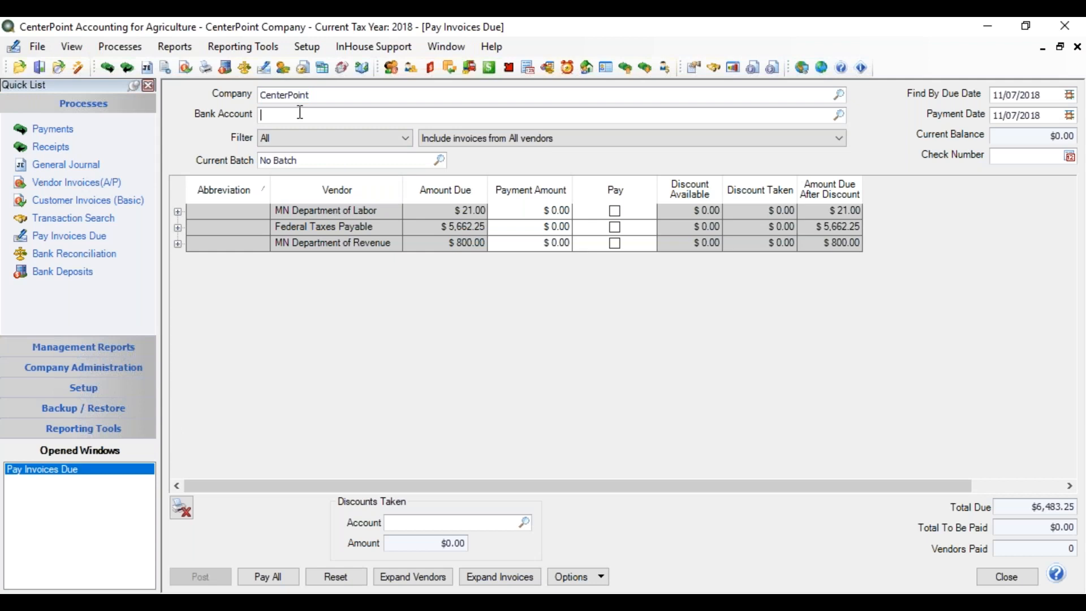
pyautogui.write('first')
pyautogui.press('Tab')
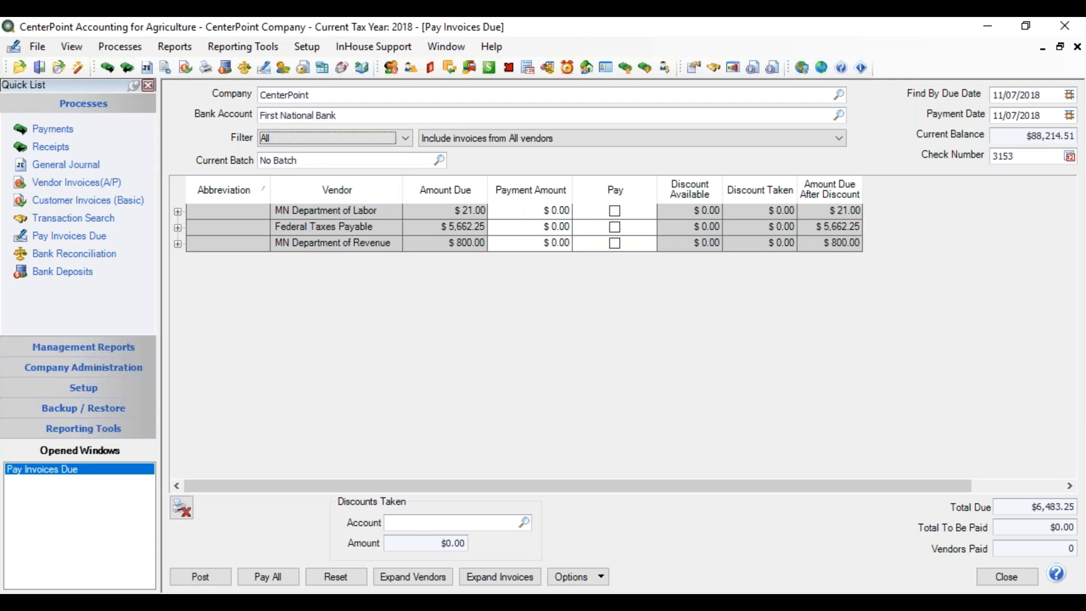
# Step: Find invoices due by 11/30/2018 and set the payment date to 11/28/2018
pyautogui.press('Tab')
pyautogui.press('Tab')
pyautogui.press('Tab')
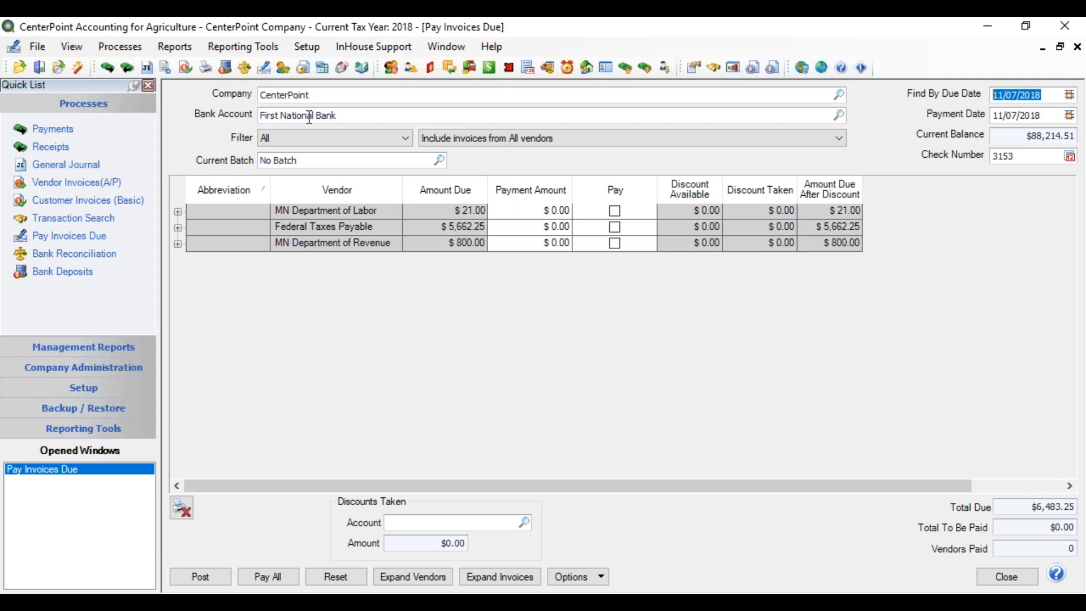
pyautogui.write('1130')
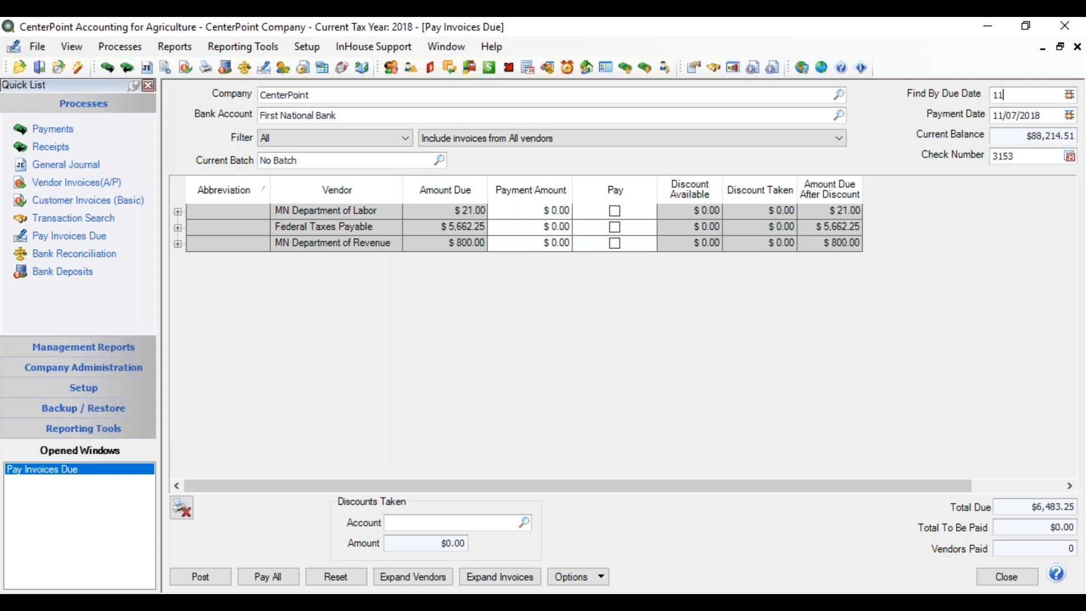
pyautogui.press('Tab')
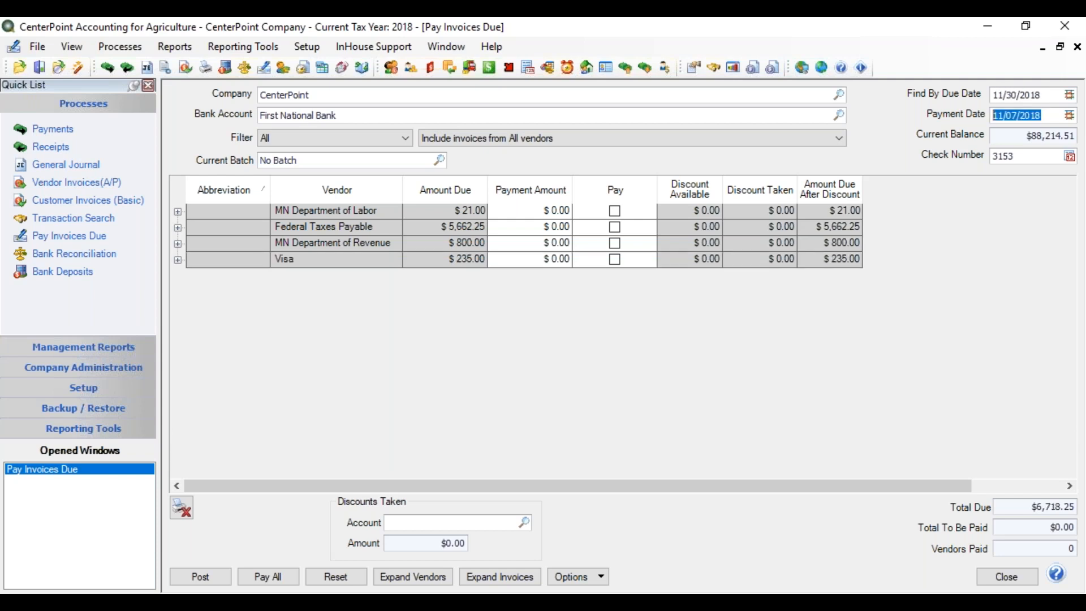
pyautogui.write('1128')
pyautogui.press('Tab')
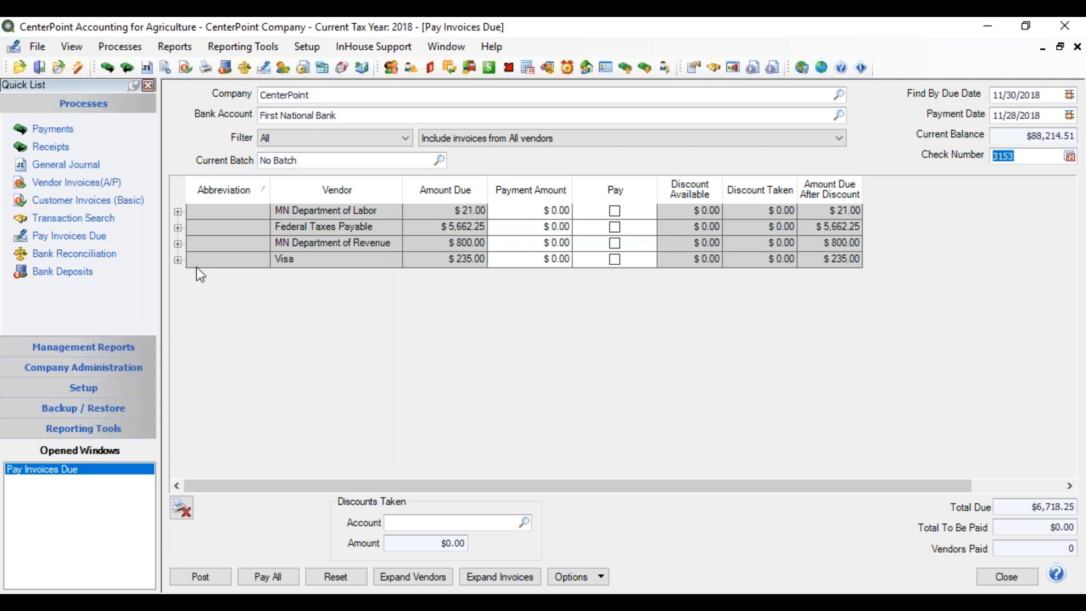
# Step: Expand the Visa vendor's invoices and, after trying to select them all, mark only the $175.00 Office Plus invoice for payment
pyautogui.click(178, 260)
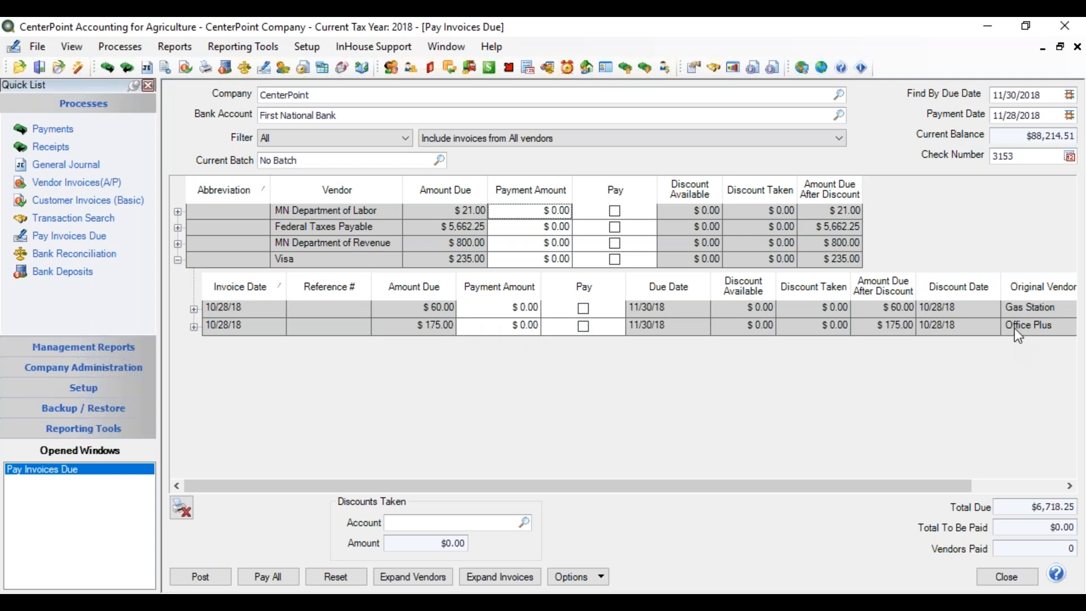
pyautogui.click(583, 307)
pyautogui.click(615, 258)
pyautogui.click(615, 259)
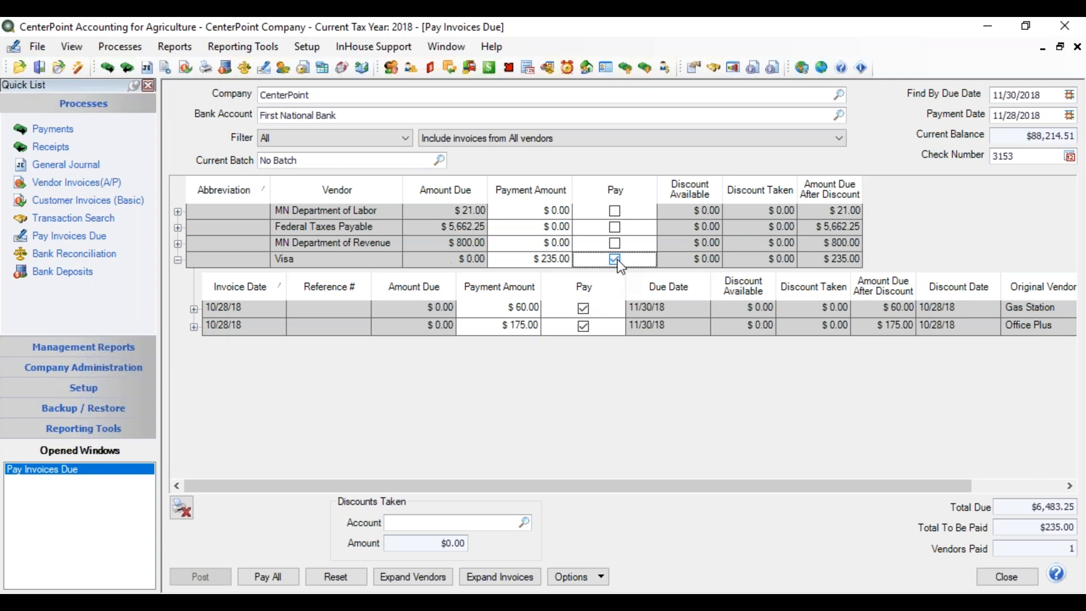
pyautogui.click(614, 259)
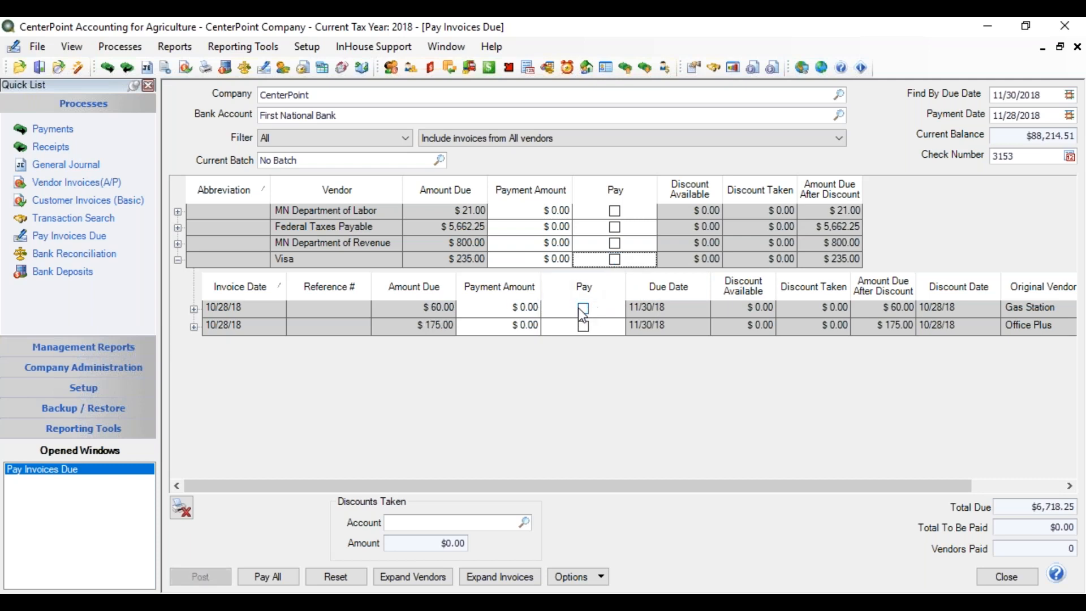
pyautogui.click(584, 326)
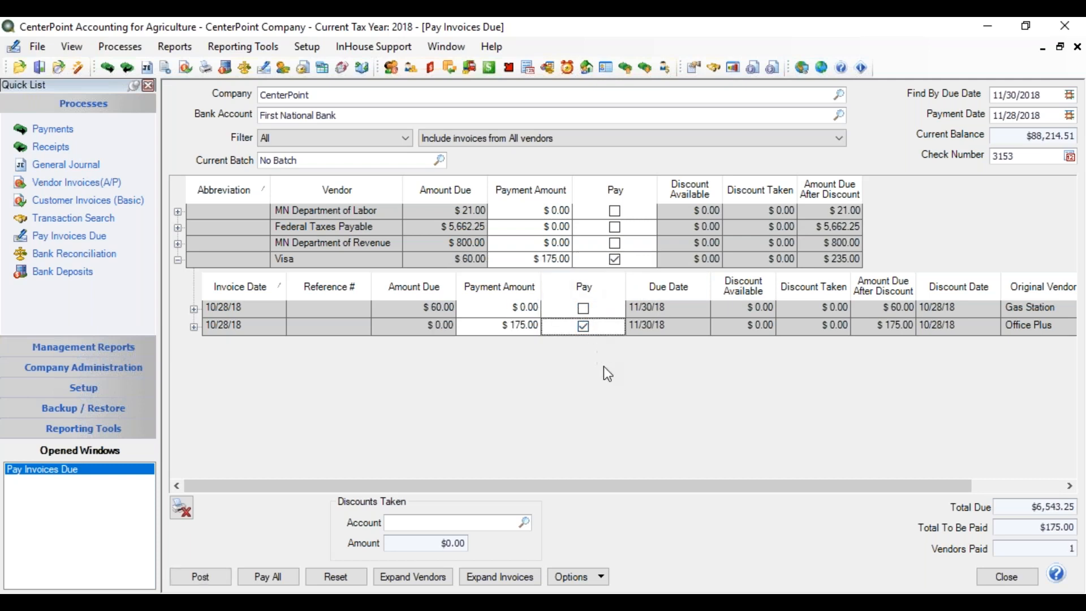